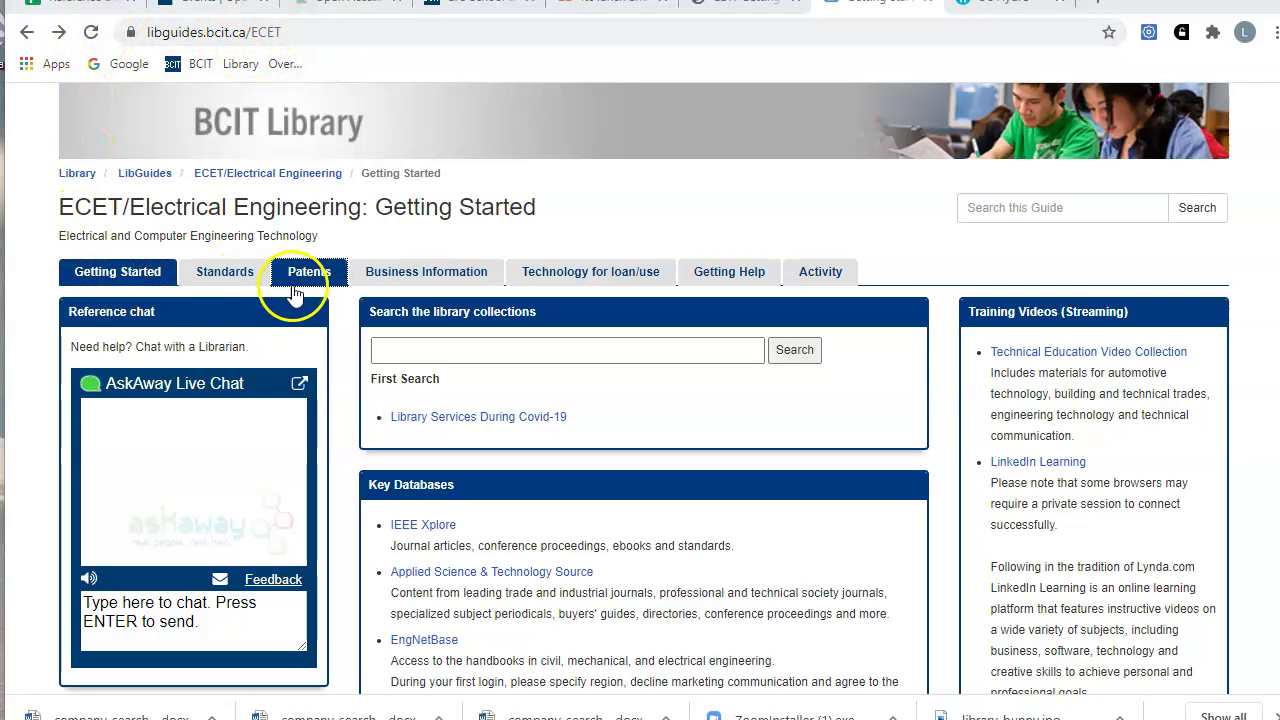
- Open SimplyAnalytics (SimplyMap) from the Identifying Companies section of the guide's Business Information page
left_click(408, 279)
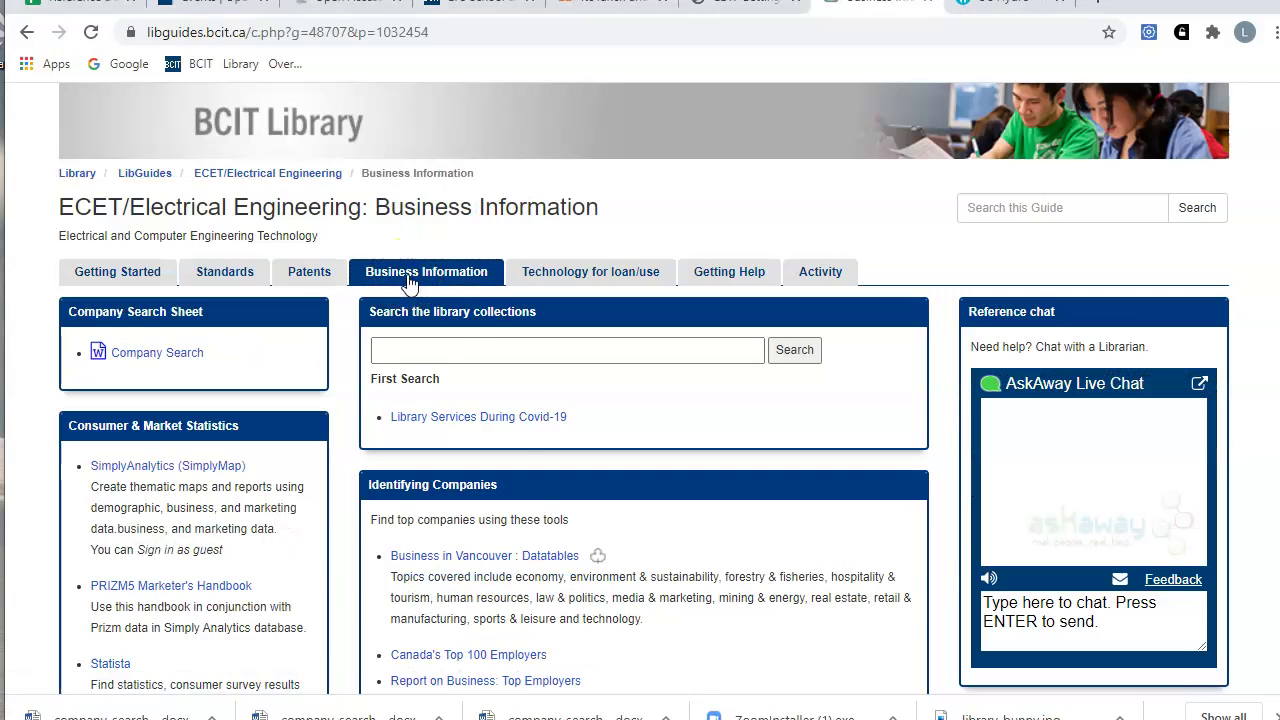
scroll(505, 416, "down", 1)
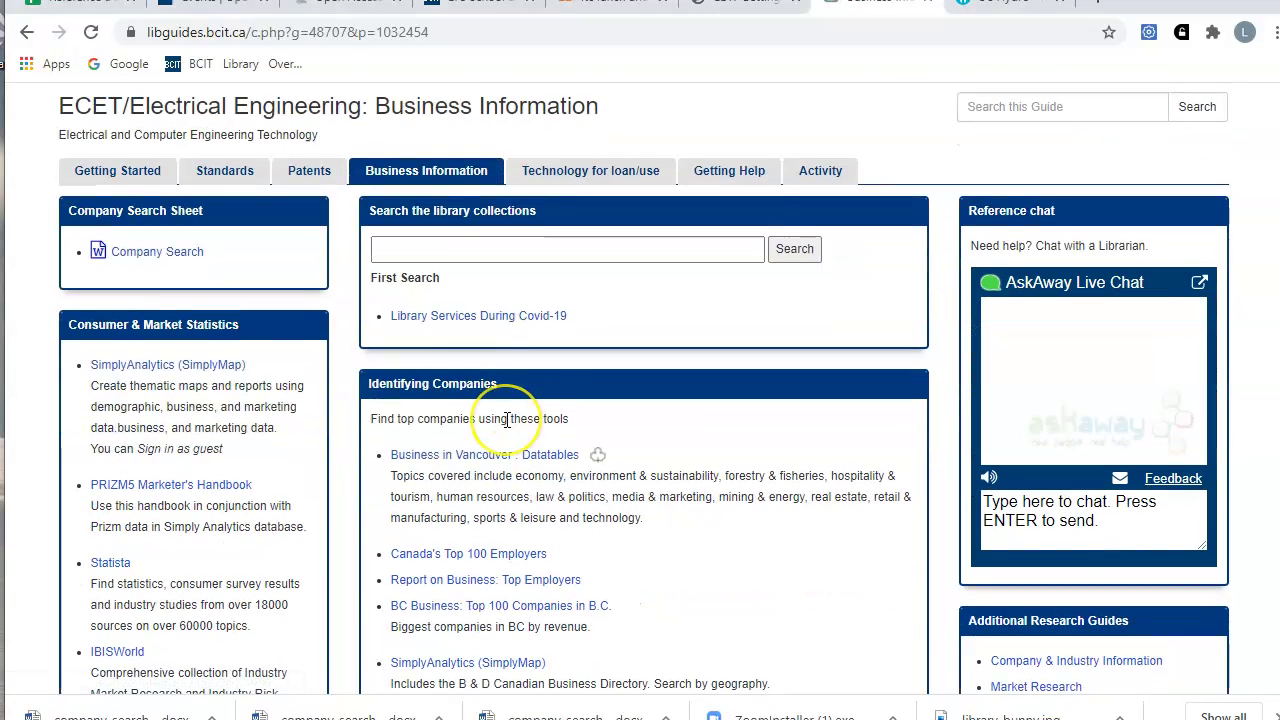
scroll(507, 419, "down", 1)
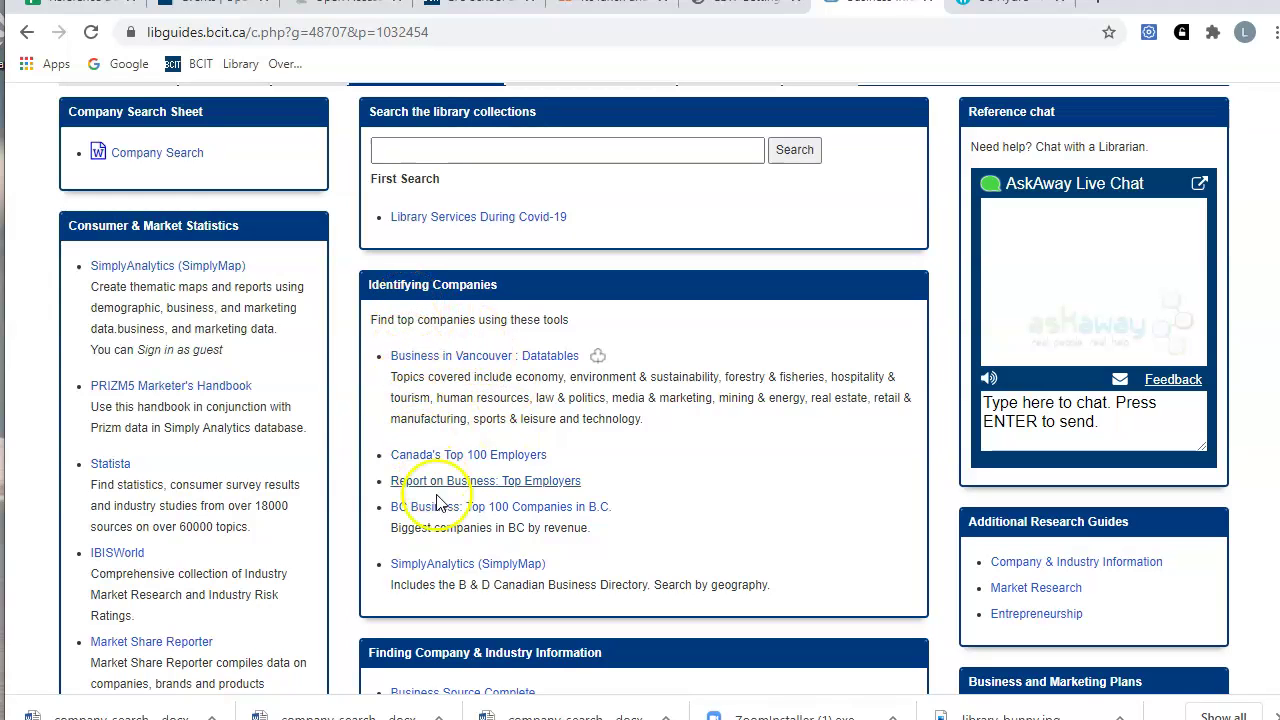
left_click(445, 566)
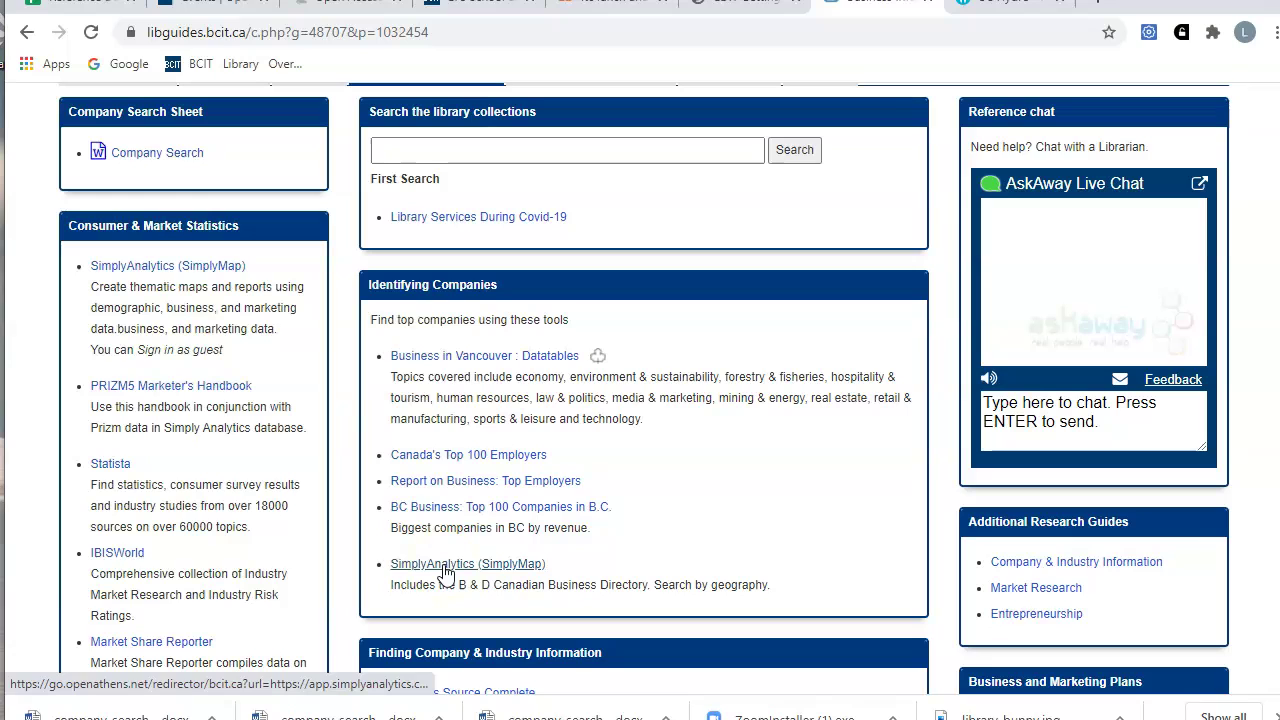
left_click(444, 566)
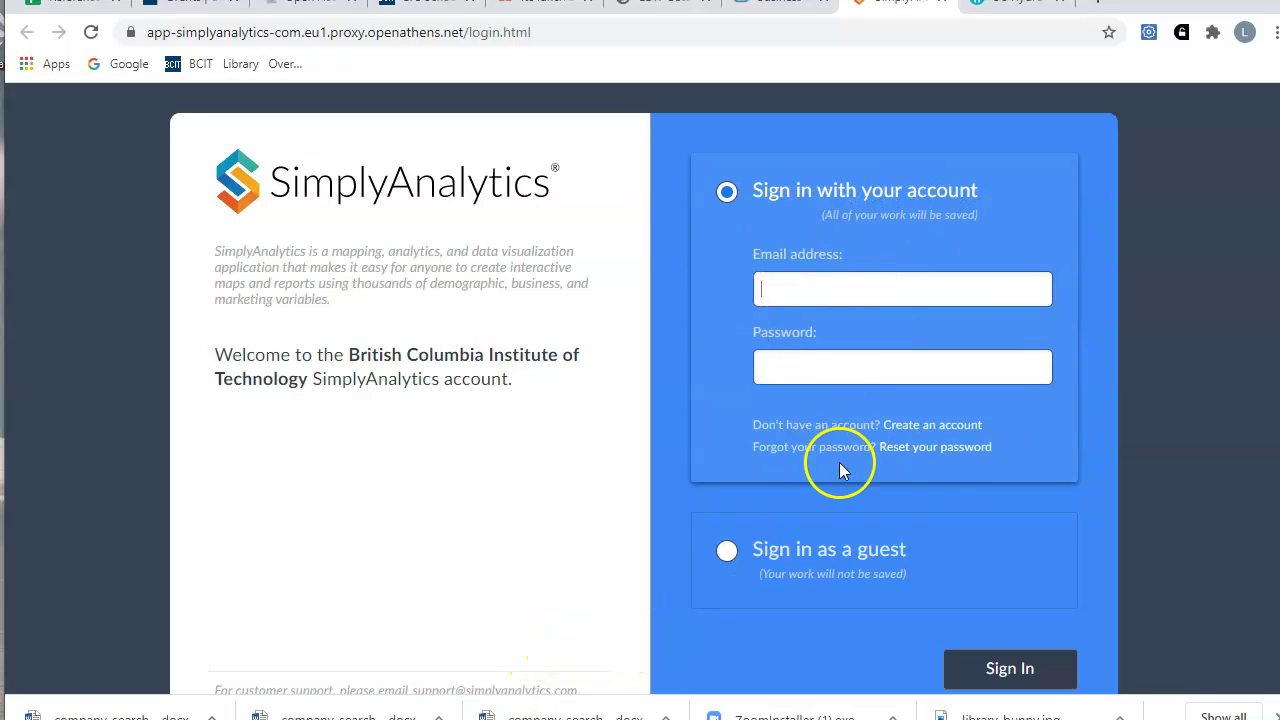
- Sign in to SimplyAnalytics as a guest and dismiss the quick tour and the new project location prompt
left_click(808, 556)
left_click(1024, 670)
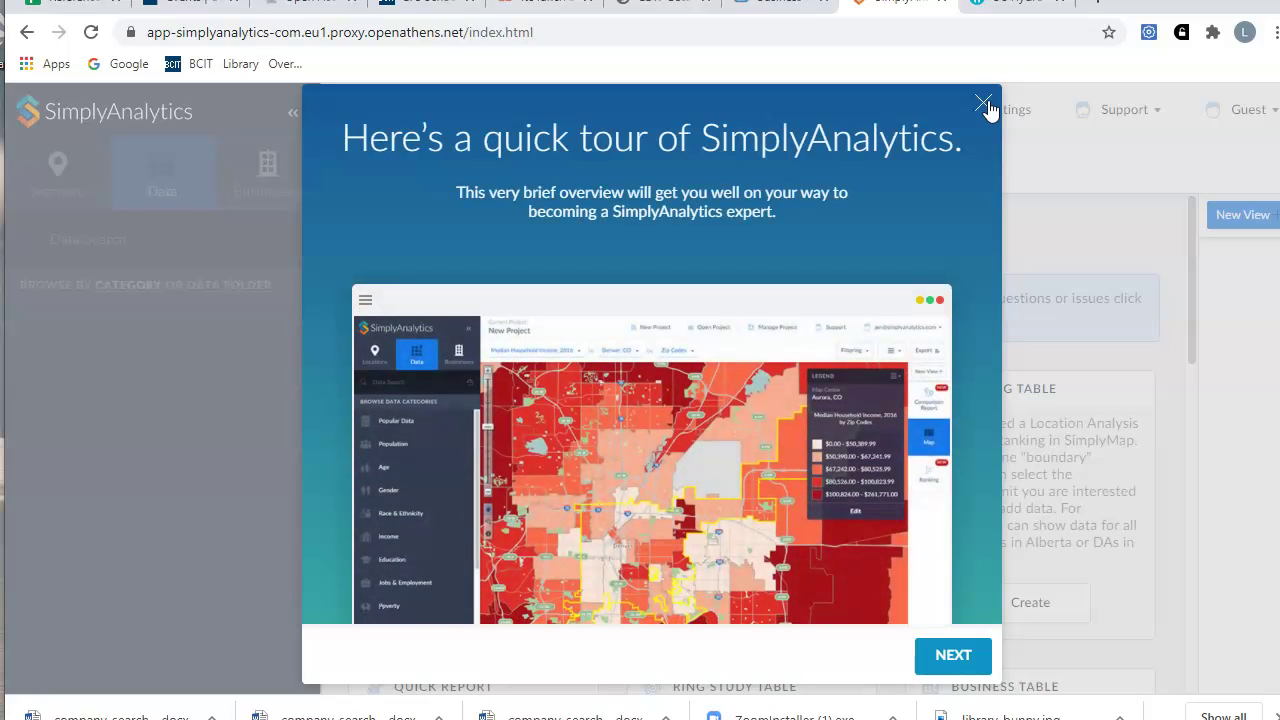
left_click(984, 104)
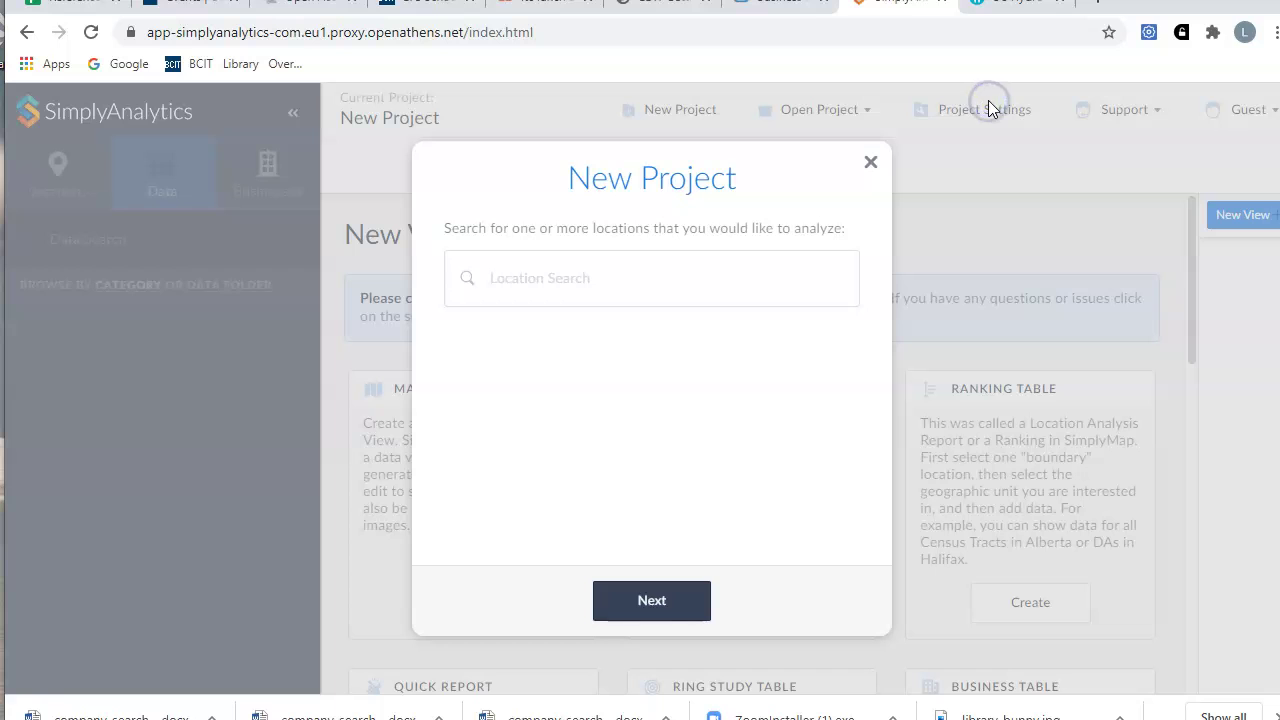
left_click(870, 165)
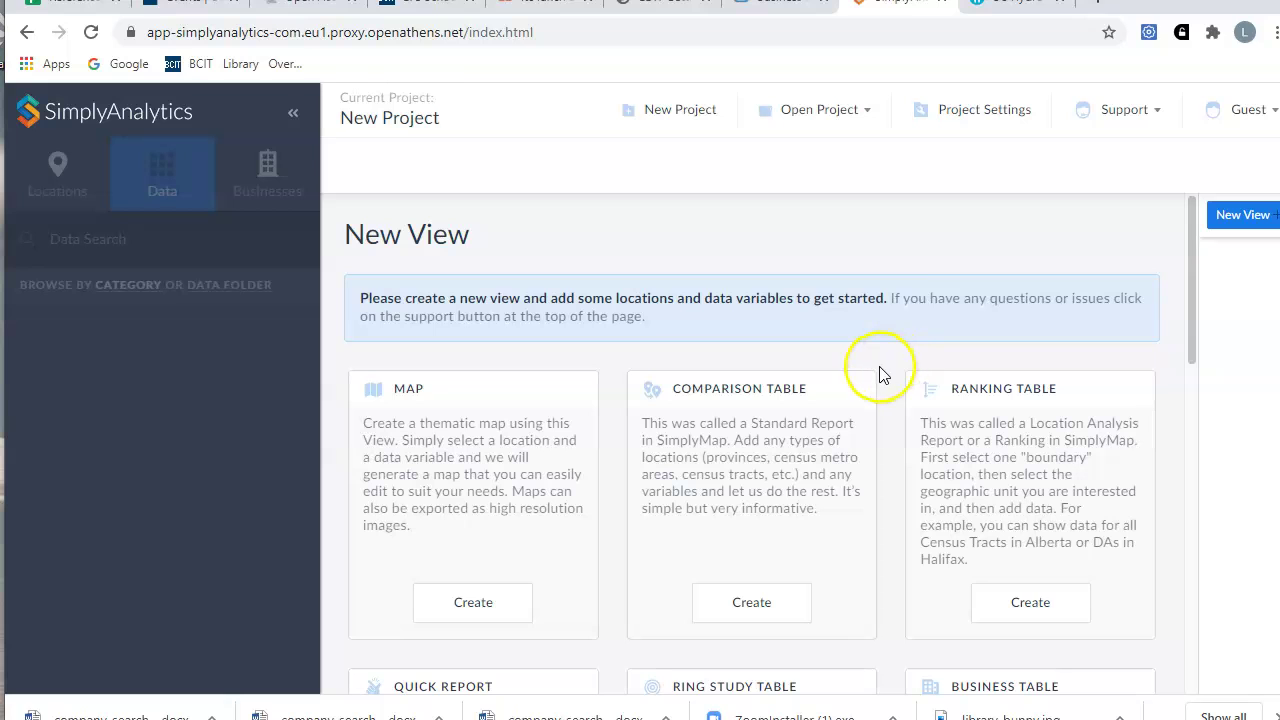
- Create a Business Table view in the new project
scroll(891, 369, "down", 3)
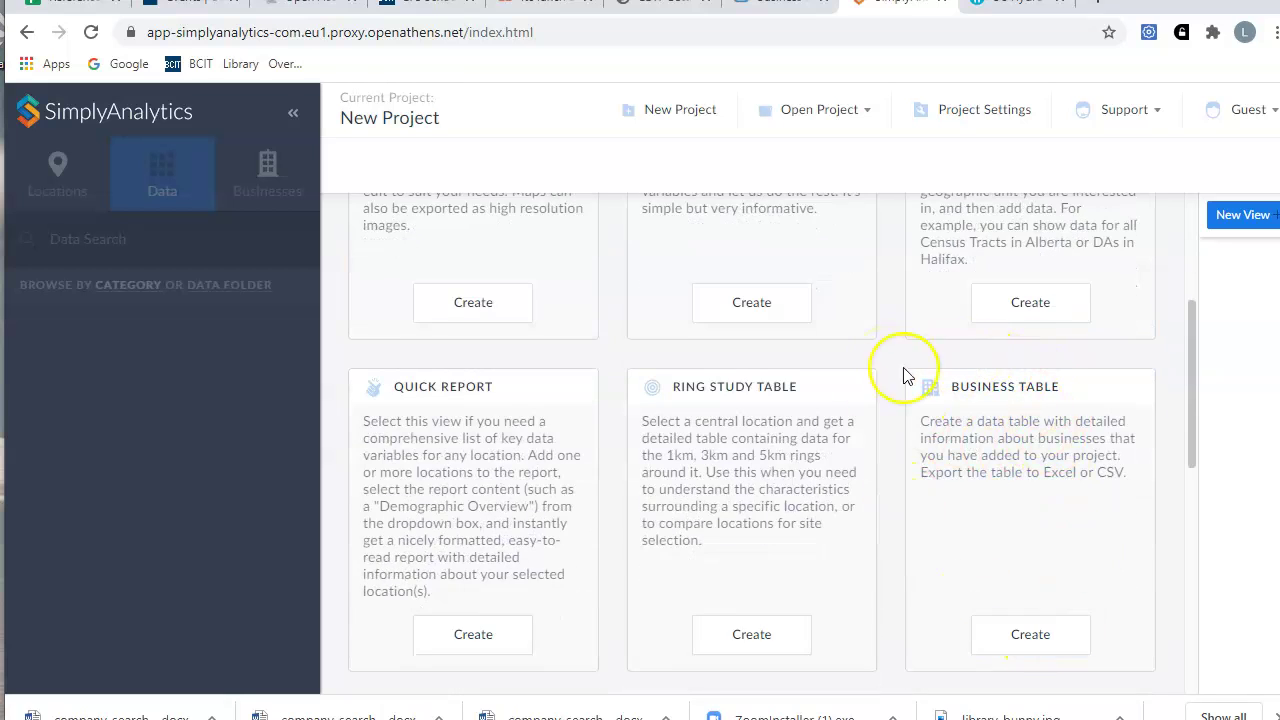
scroll(889, 521, "down", 1)
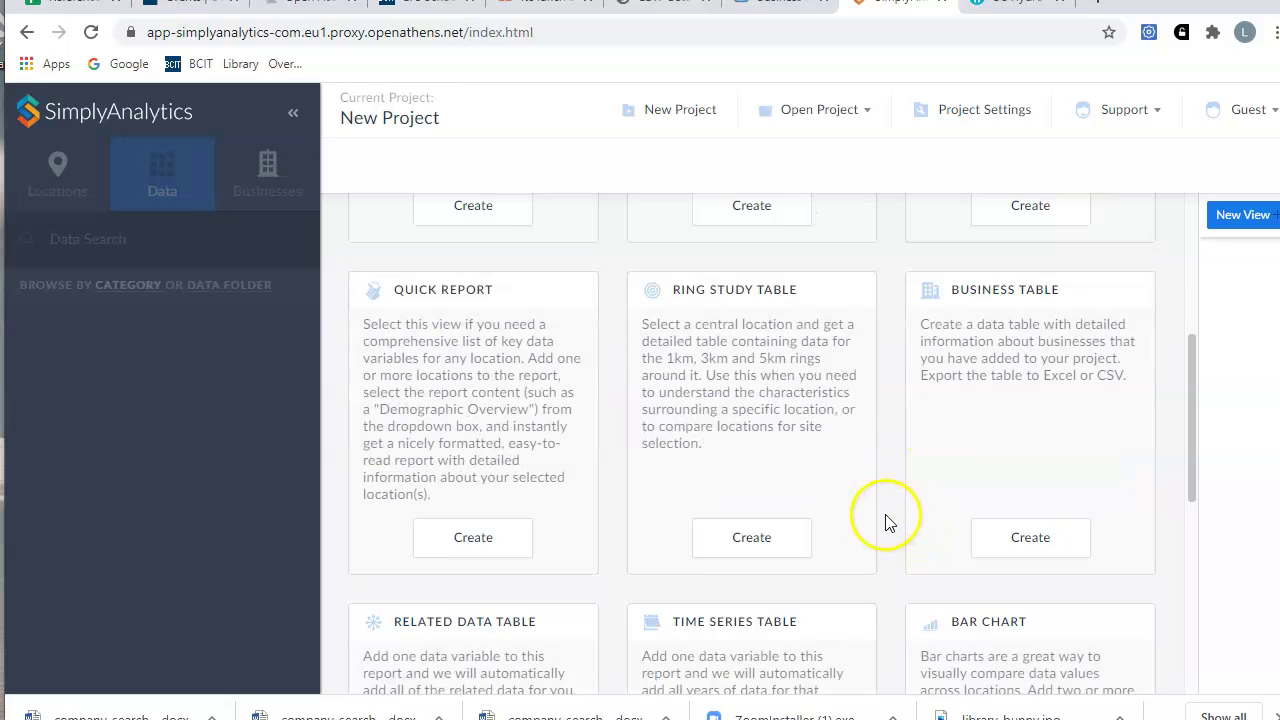
left_click(1037, 537)
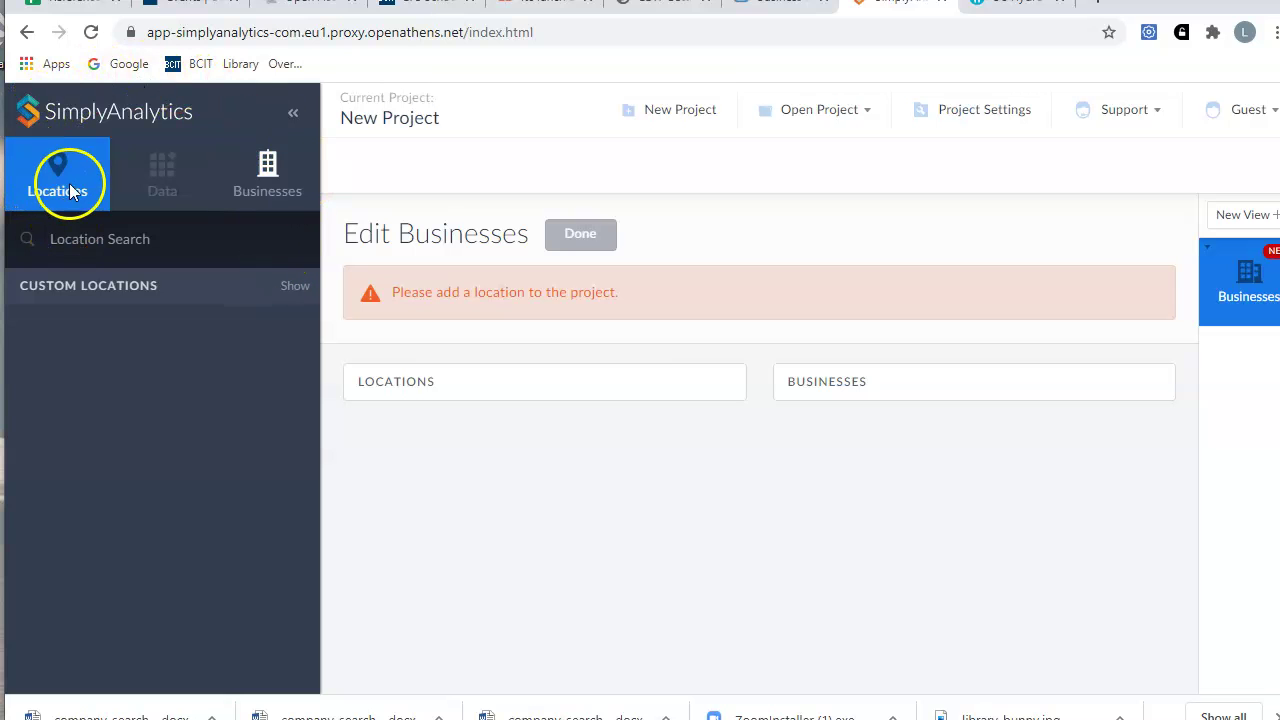
- Add the census metro area Vancouver, BC (CMACA) as the project location
left_click(89, 238)
type("vancouver")
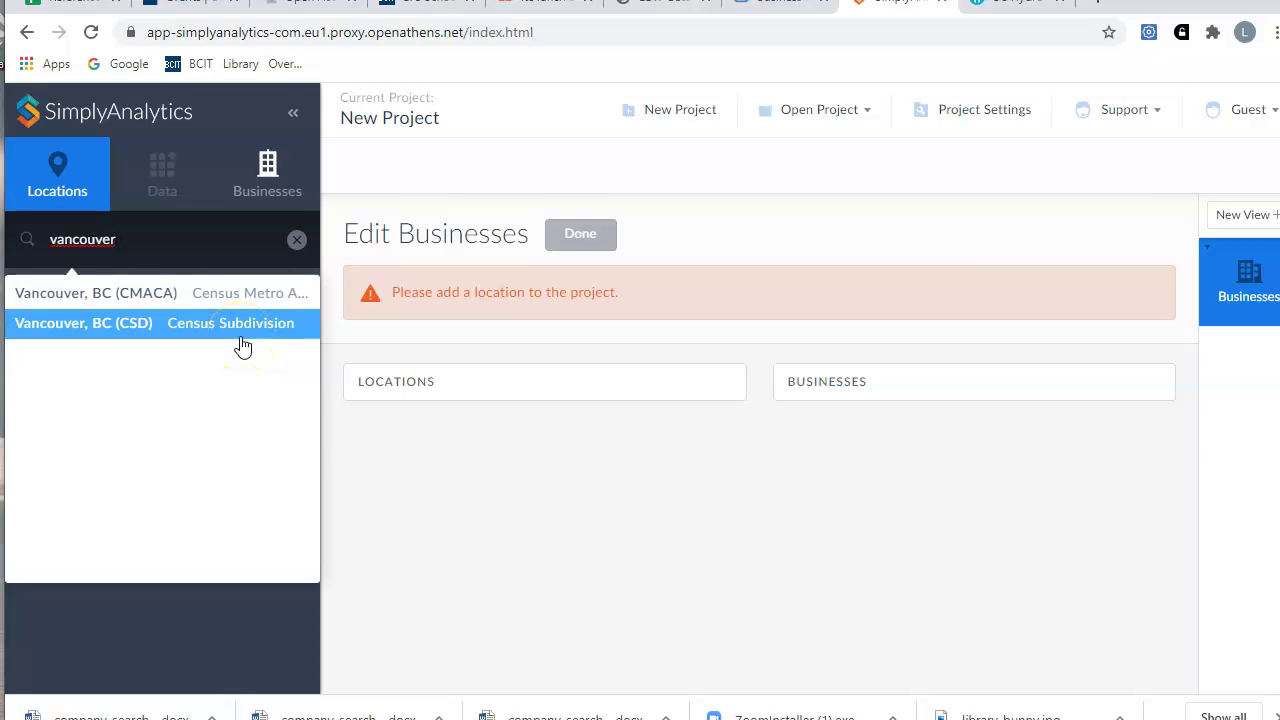
left_click(202, 300)
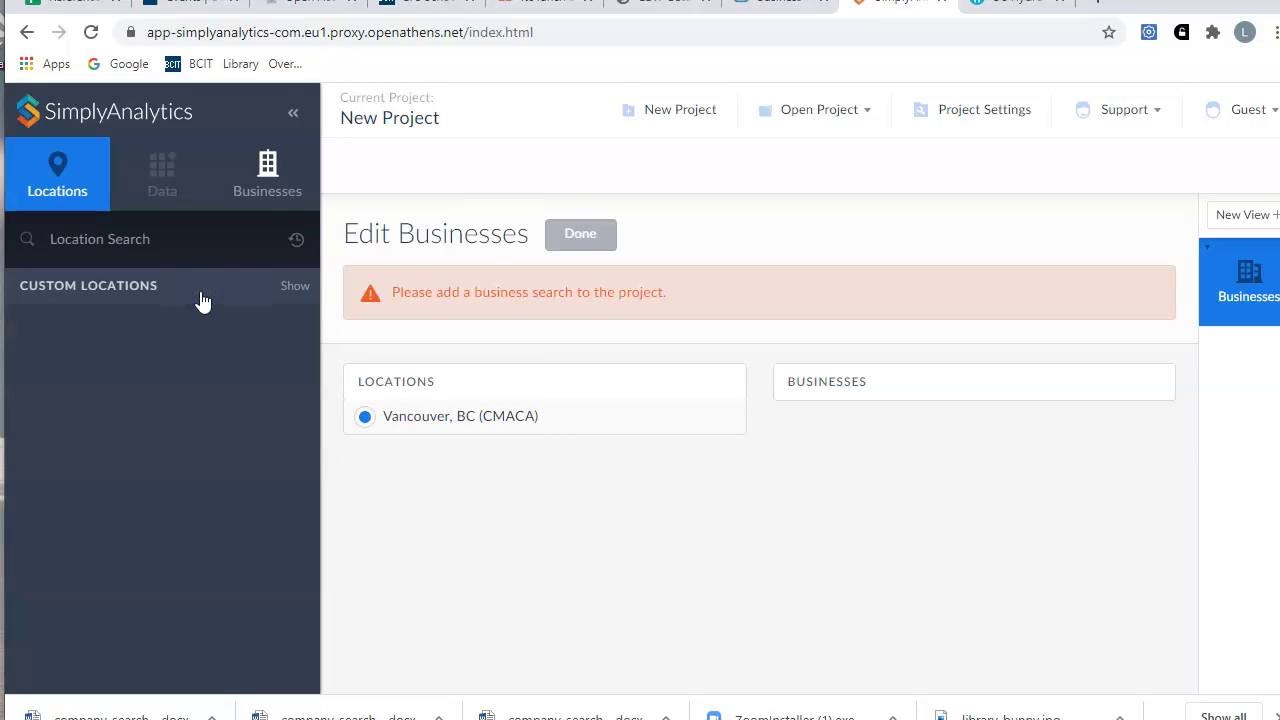
- Add a business search for "brewery" to the project and finish editing to display the results table
left_click(266, 171)
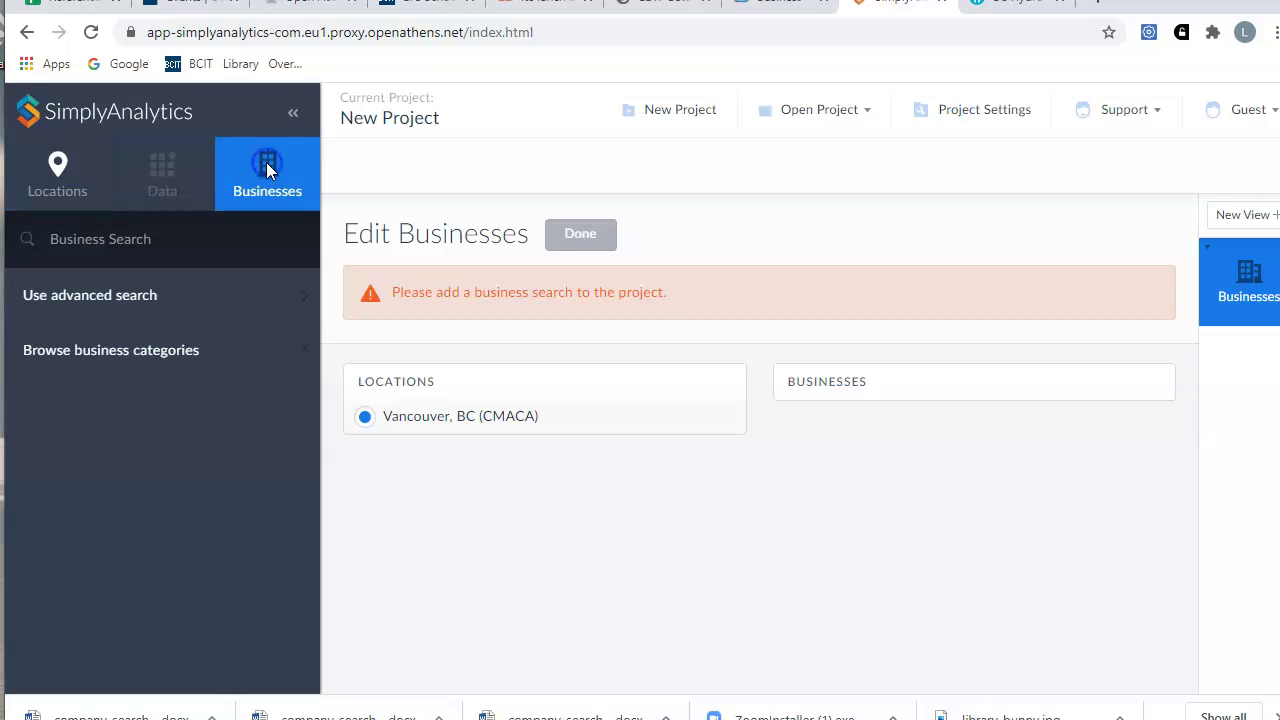
left_click(130, 240)
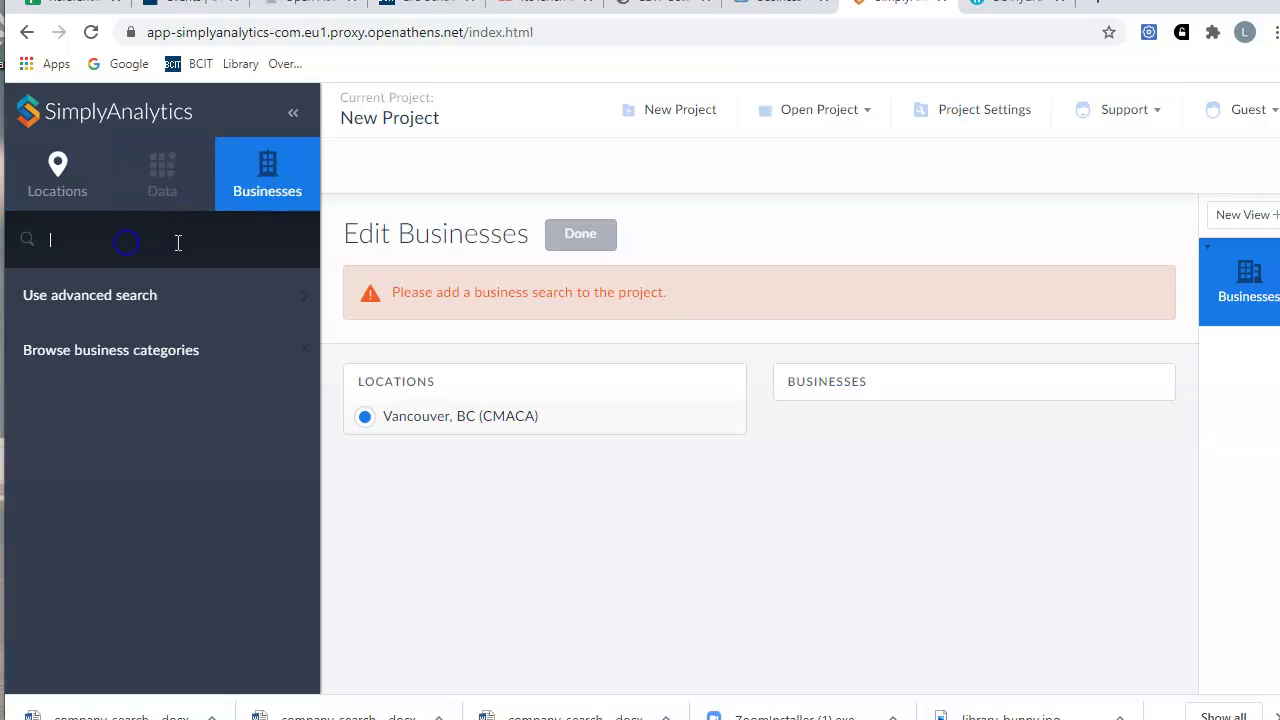
left_click(252, 240)
type("brewery")
left_click(256, 245)
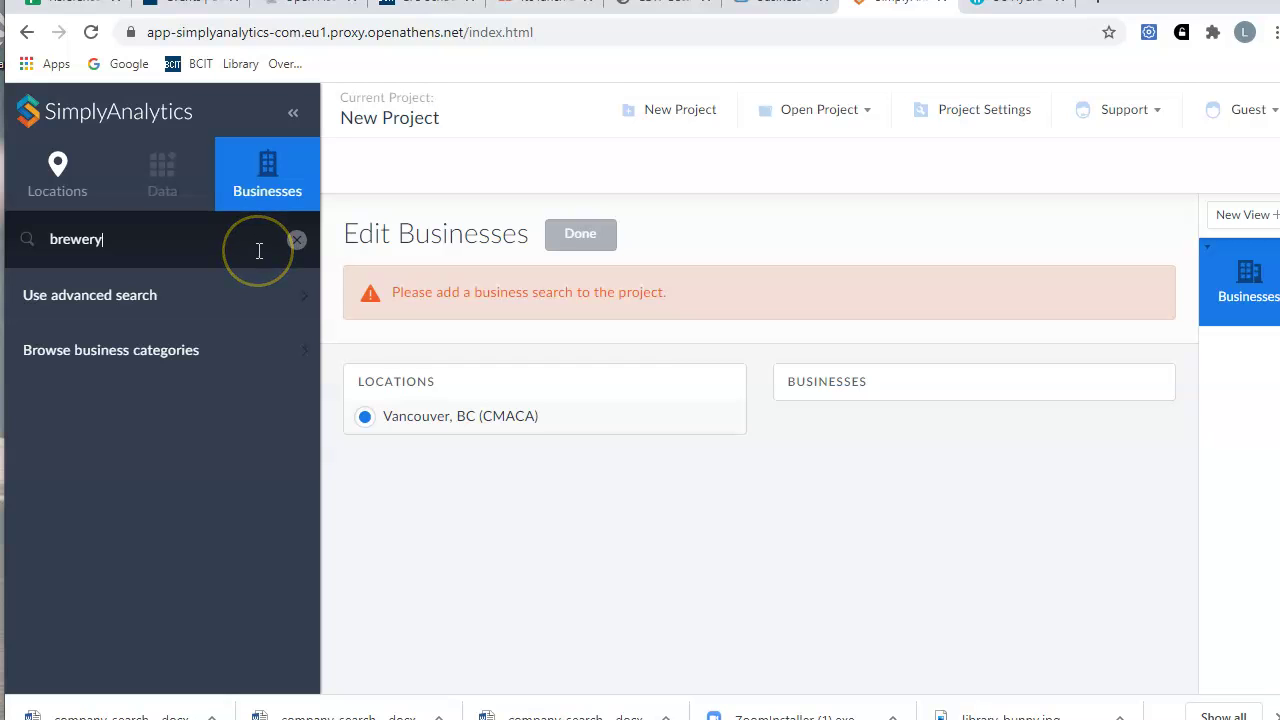
key("Return")
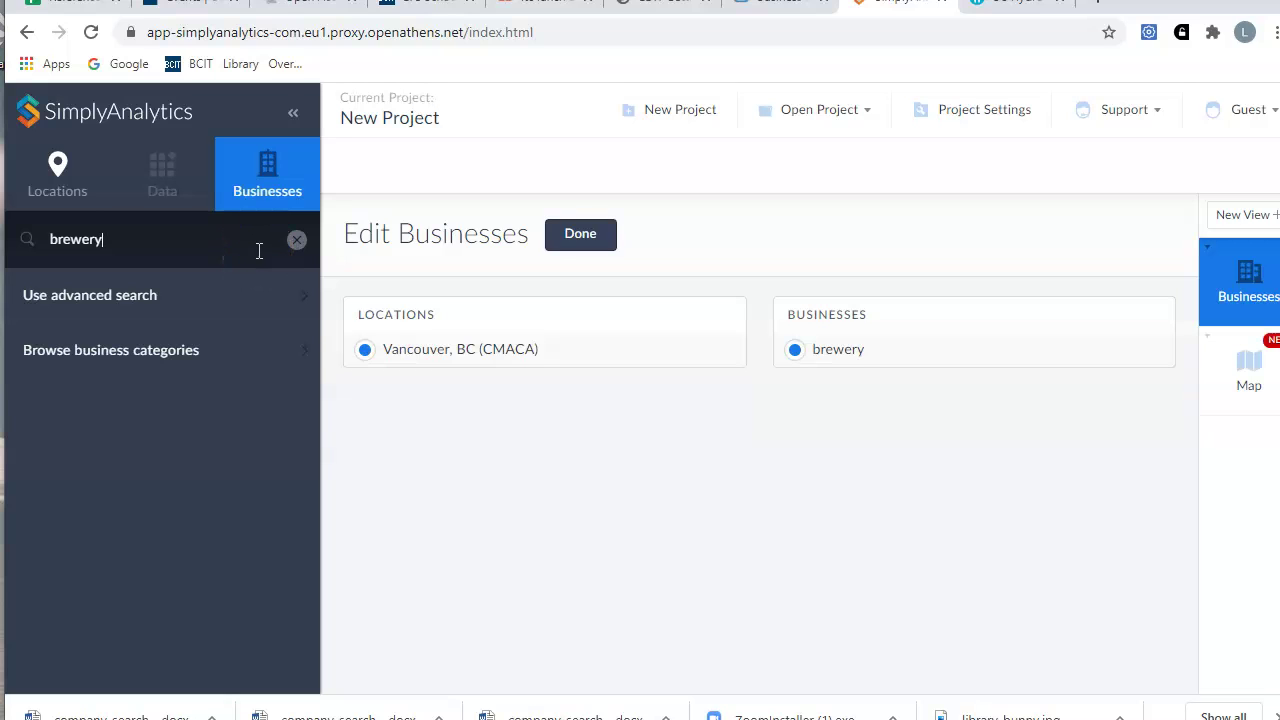
left_click(582, 238)
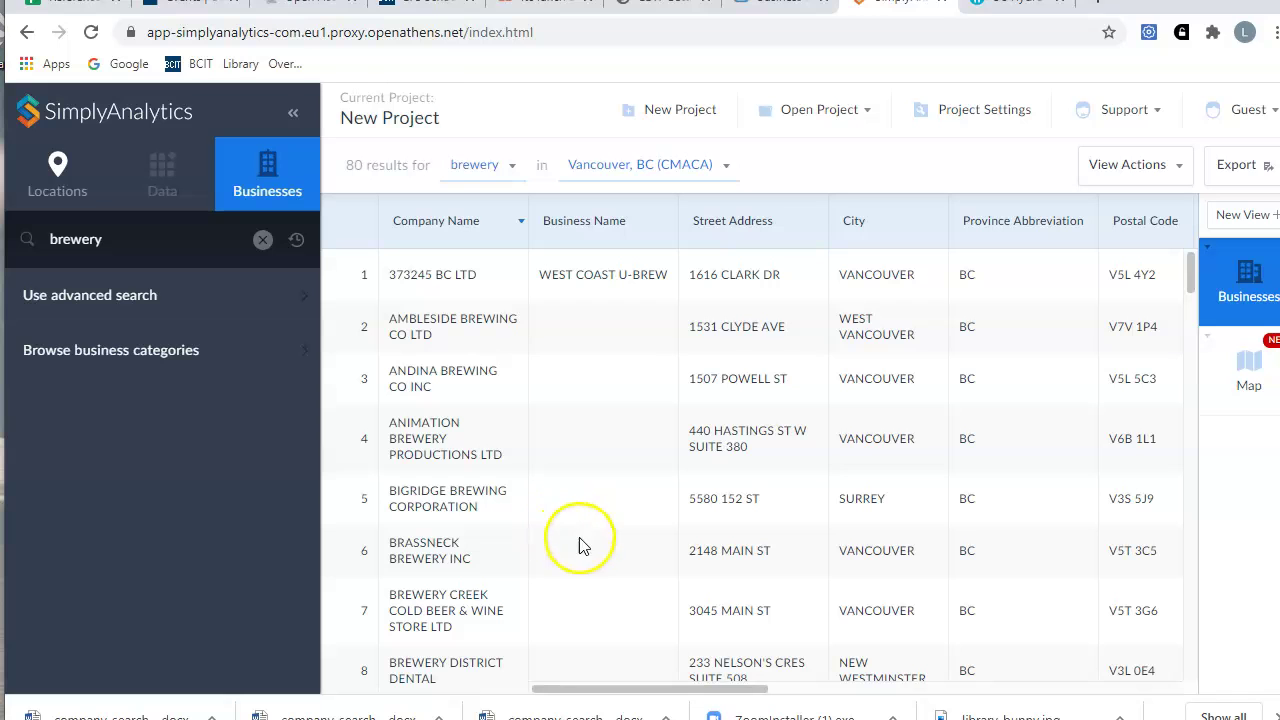
- Examine the remaining columns of the brewery table, through sales volume, employee numbers and year started
left_click_drag(656, 690, 744, 690)
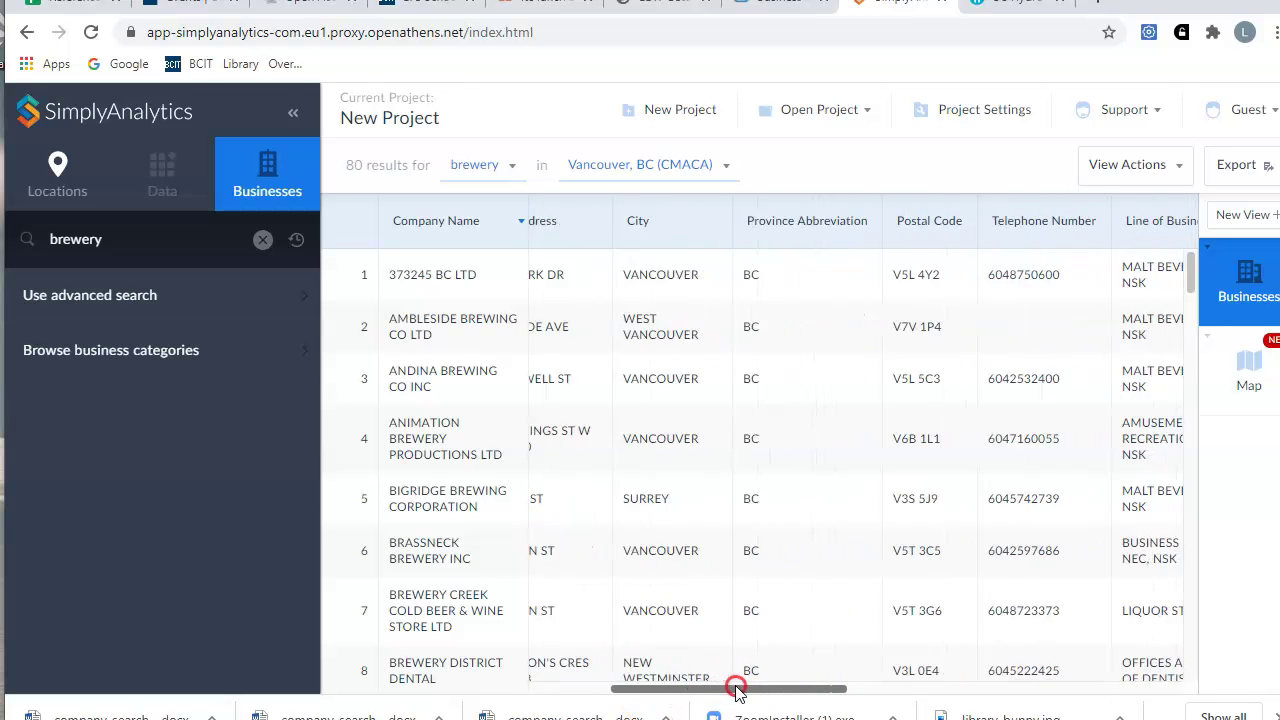
right_click(744, 690)
left_click(400, 477)
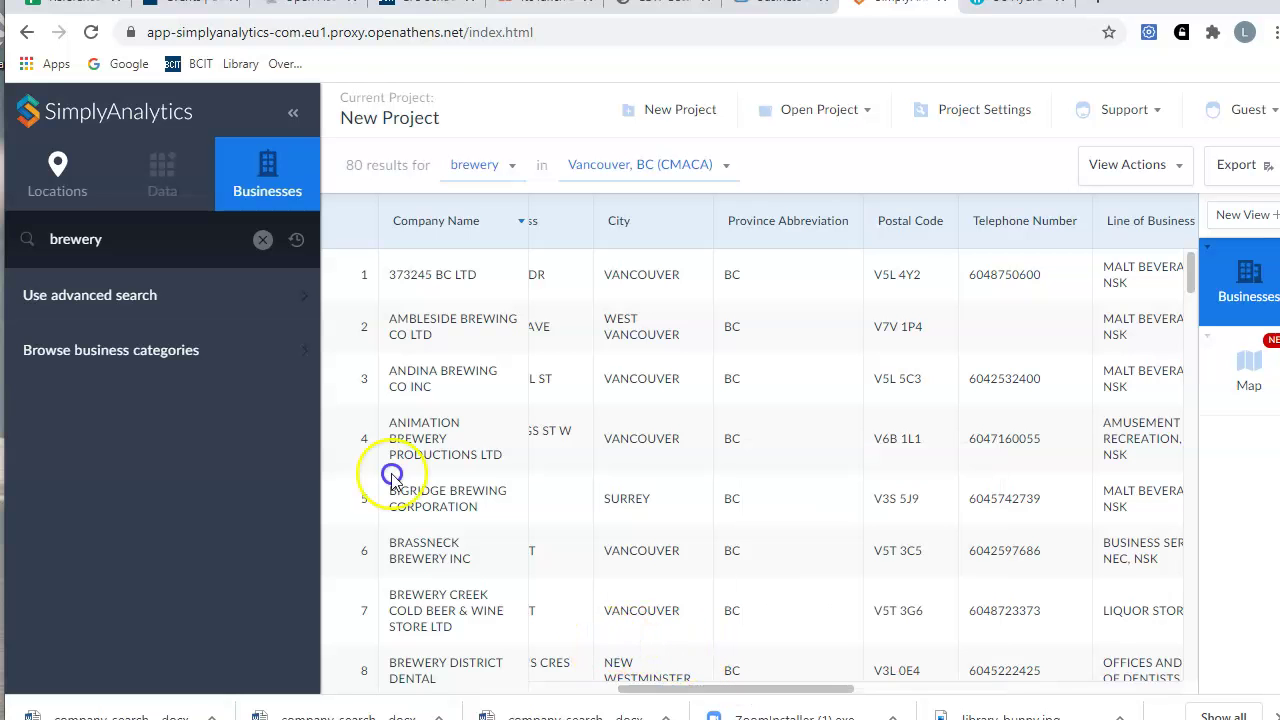
left_click_drag(666, 688, 1018, 647)
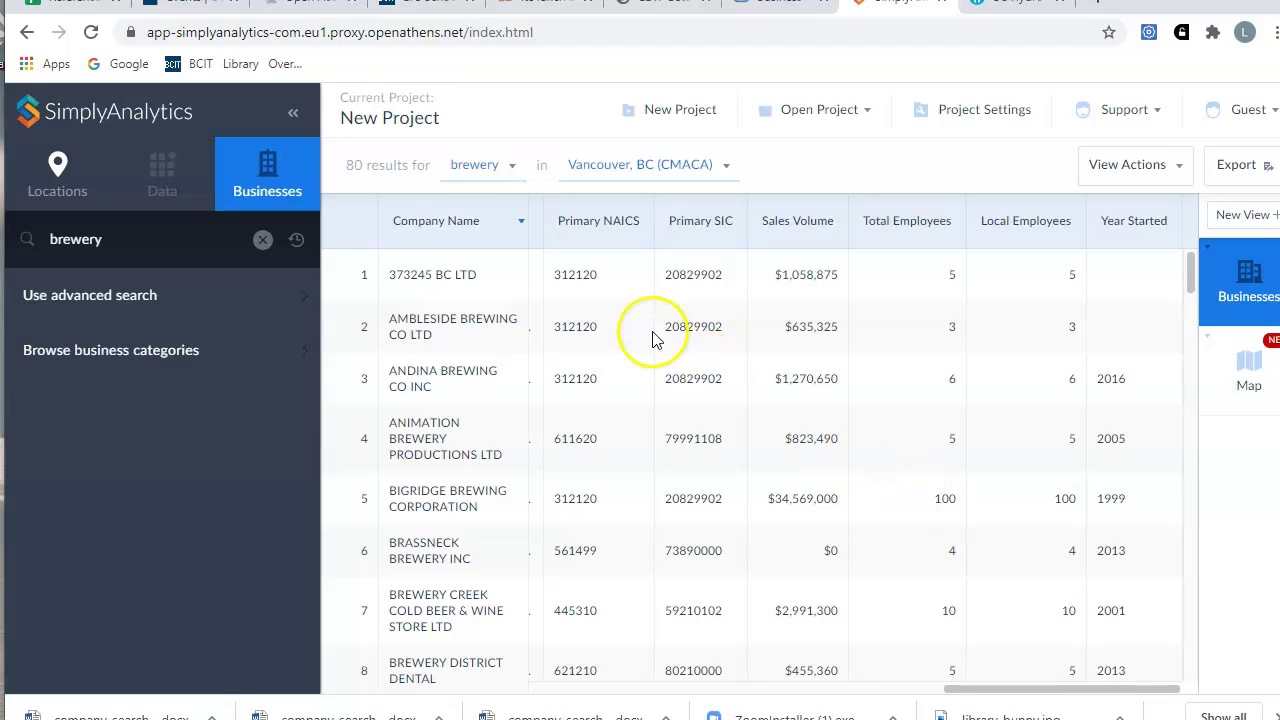
- Replace the brewery business search with one for "telecommunications"
left_click(483, 176)
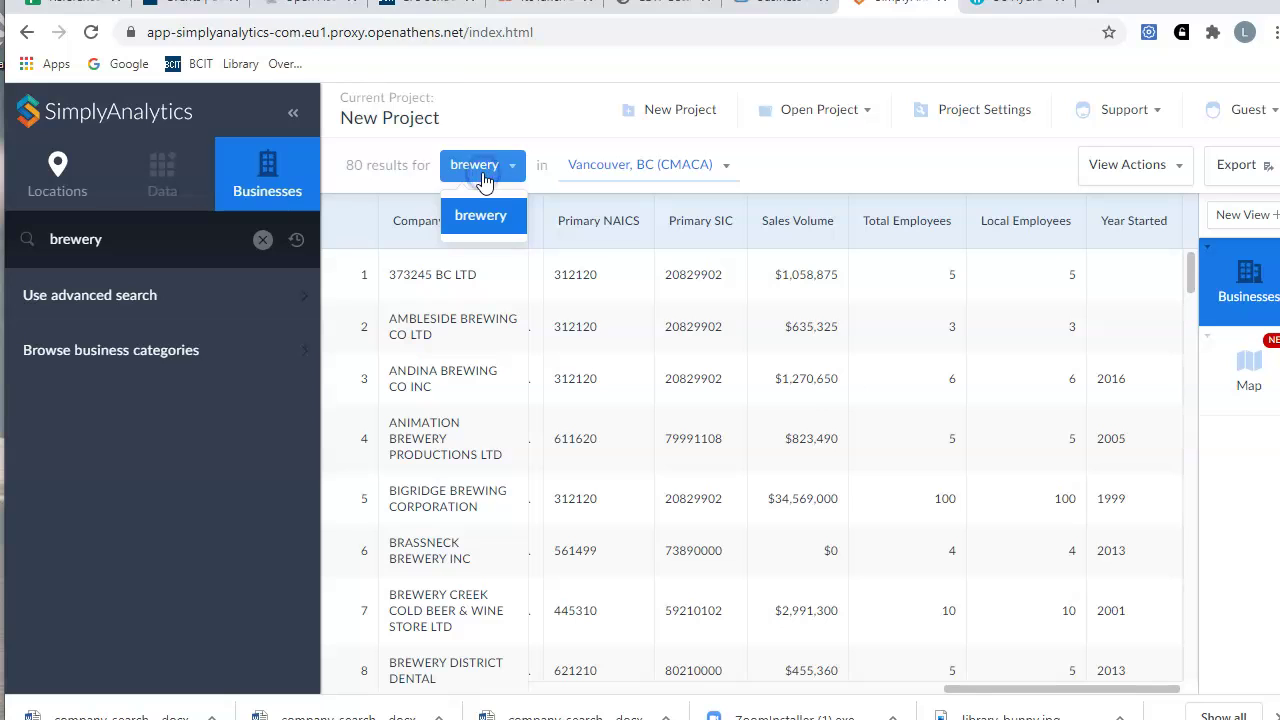
left_click_drag(138, 242, 48, 243)
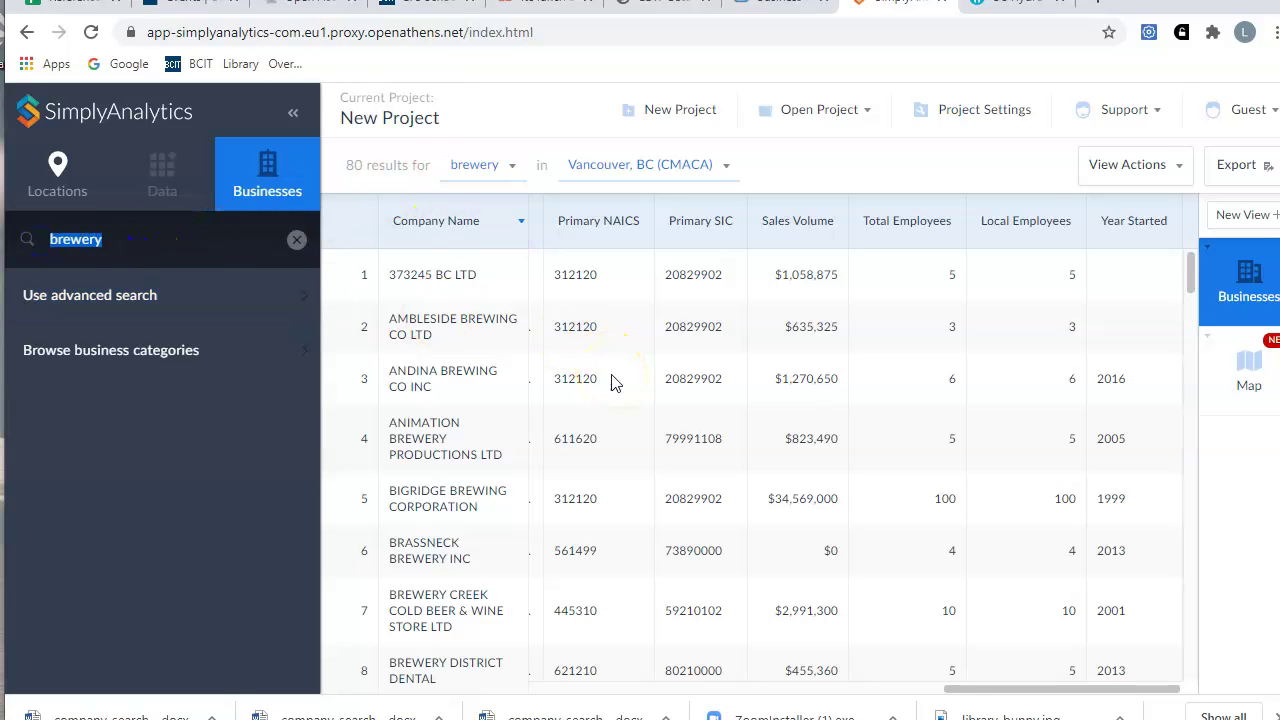
type("telecommunications")
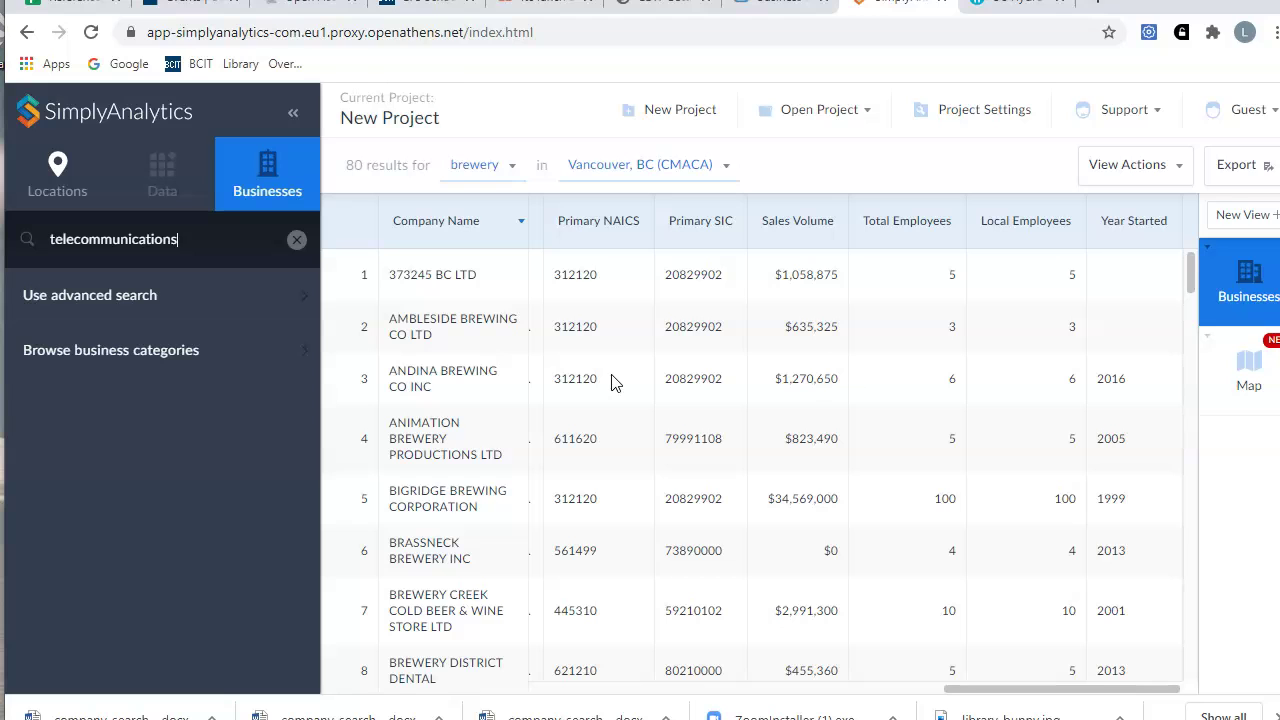
key("Return")
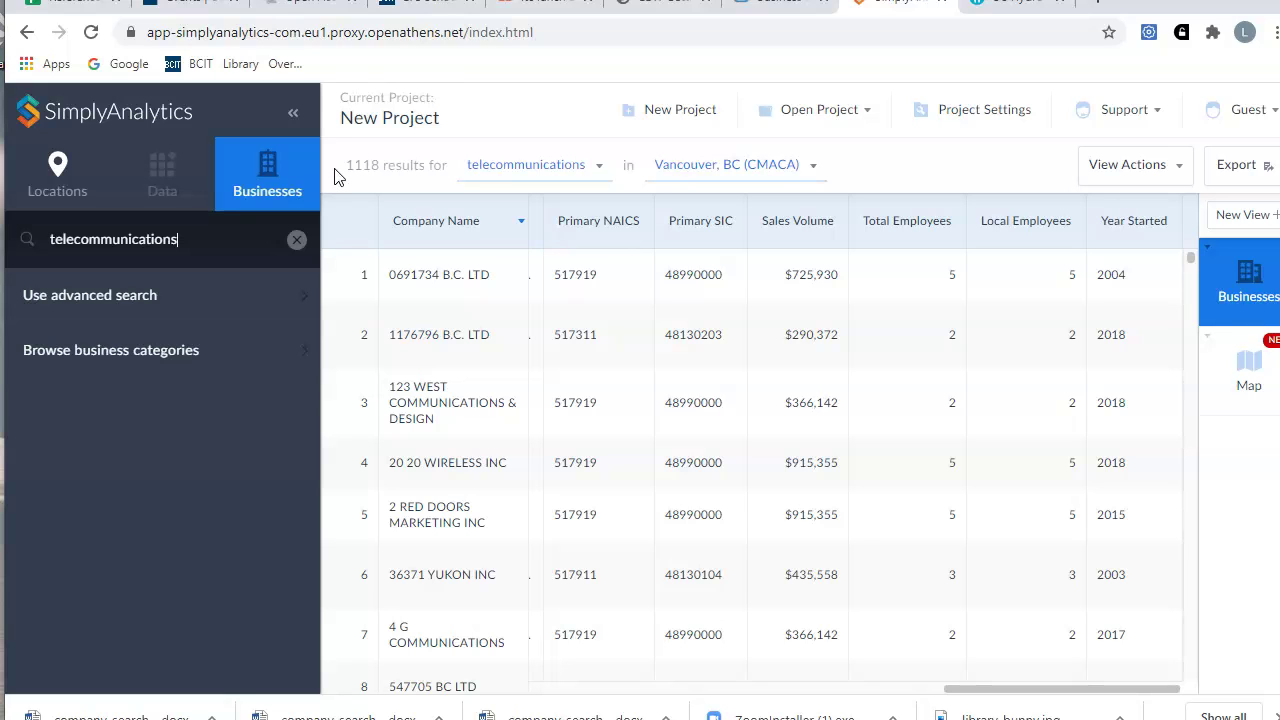
- Search for "vancouver" as a location and narrow the telecommunications results to the census subdivision Vancouver, BC (CSD)
left_click(86, 178)
left_click(108, 232)
type("v")
left_click(272, 188)
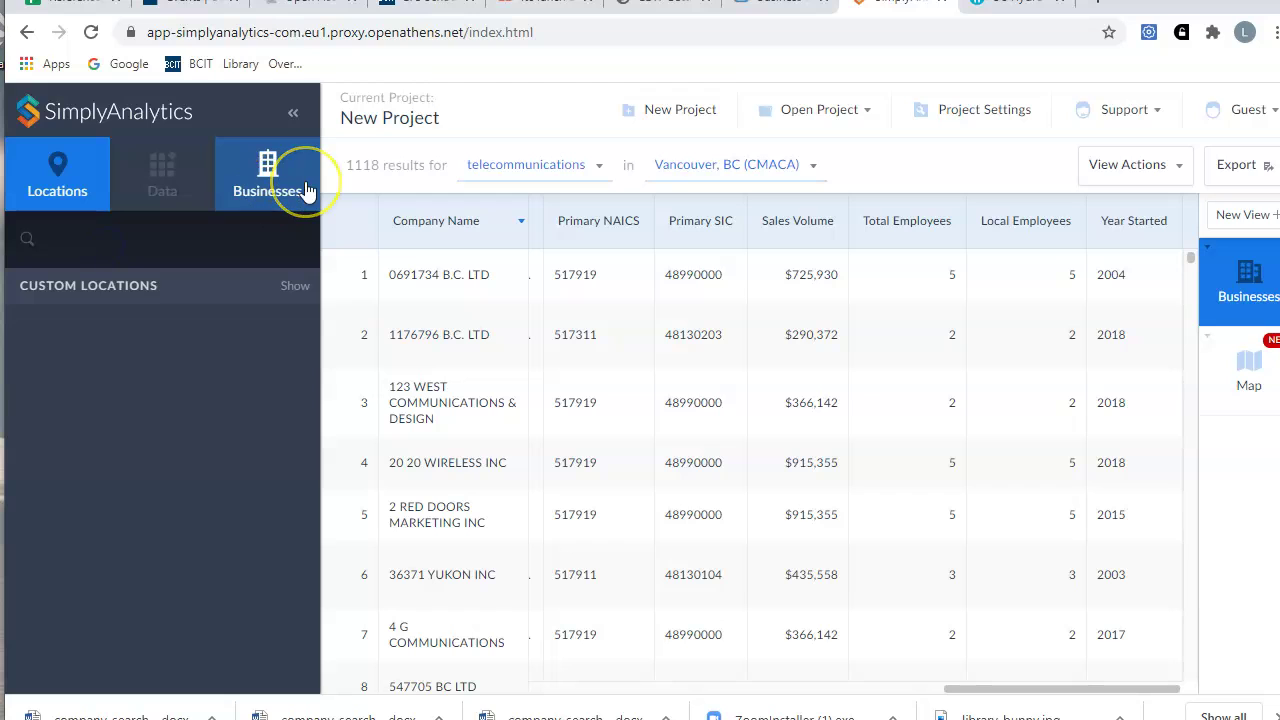
type("ancouver")
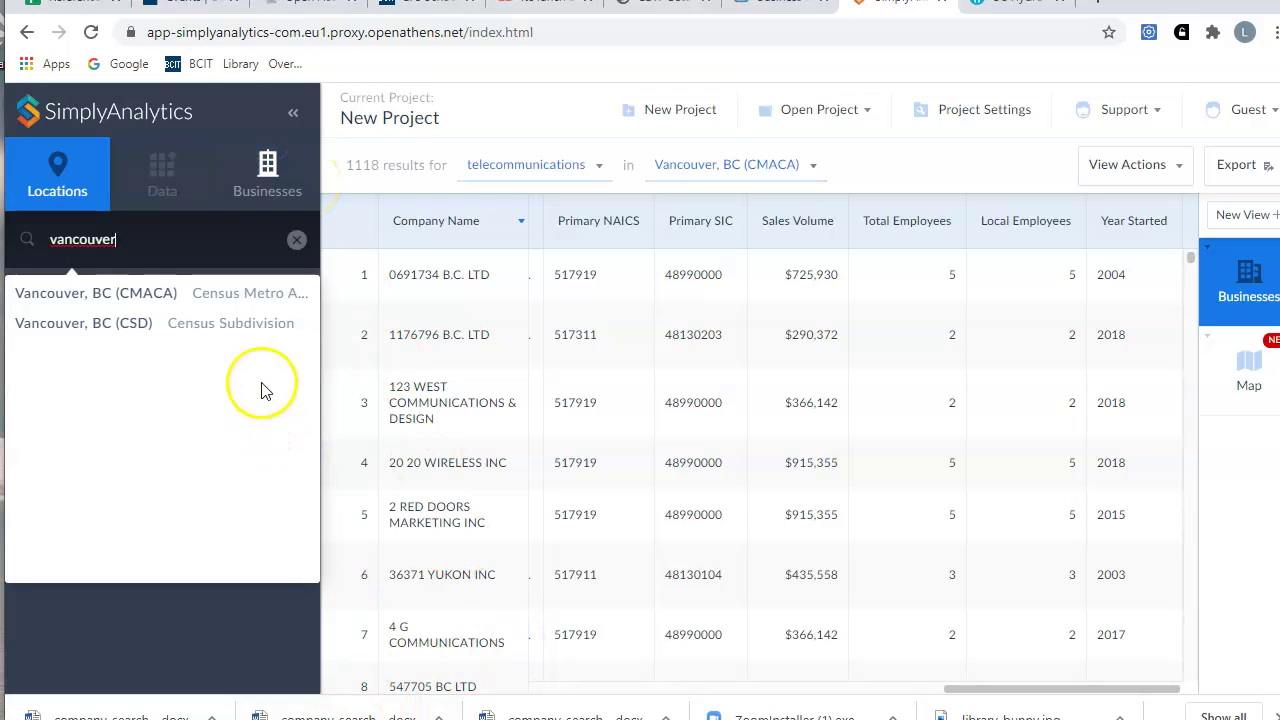
left_click(249, 326)
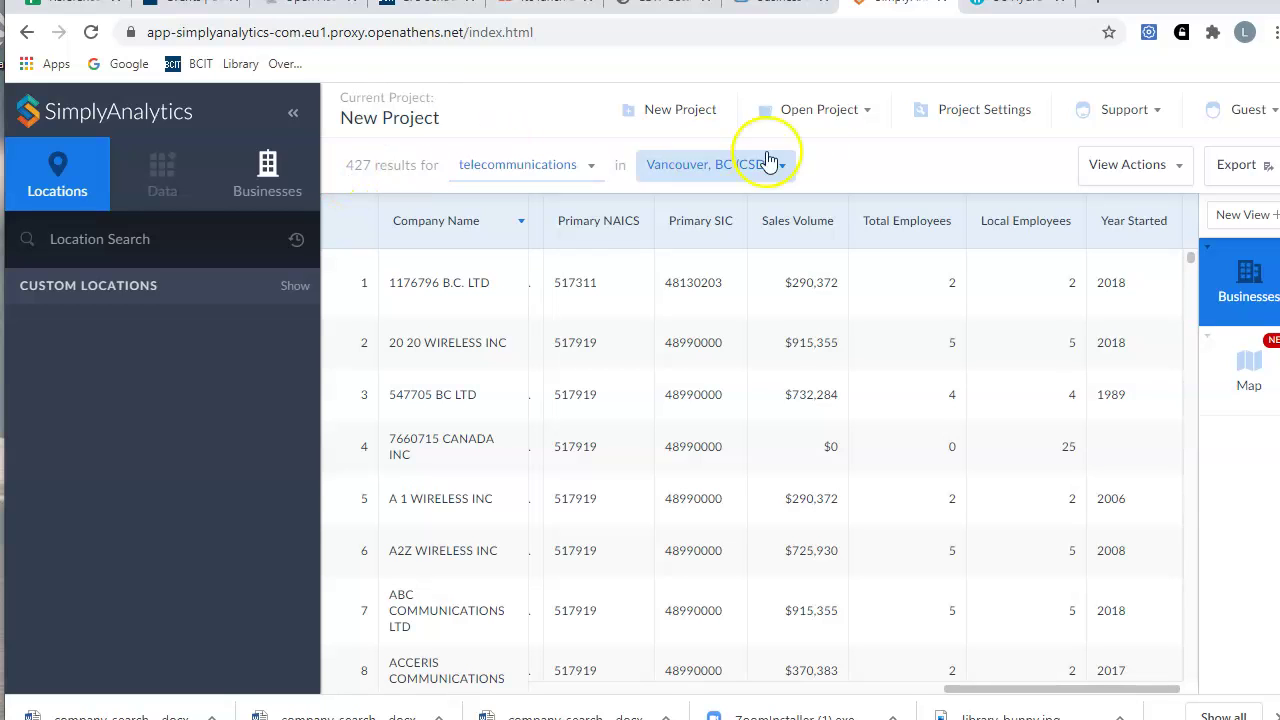
- Export the telecommunications table in Excel format, saved to the computer
left_click(1236, 166)
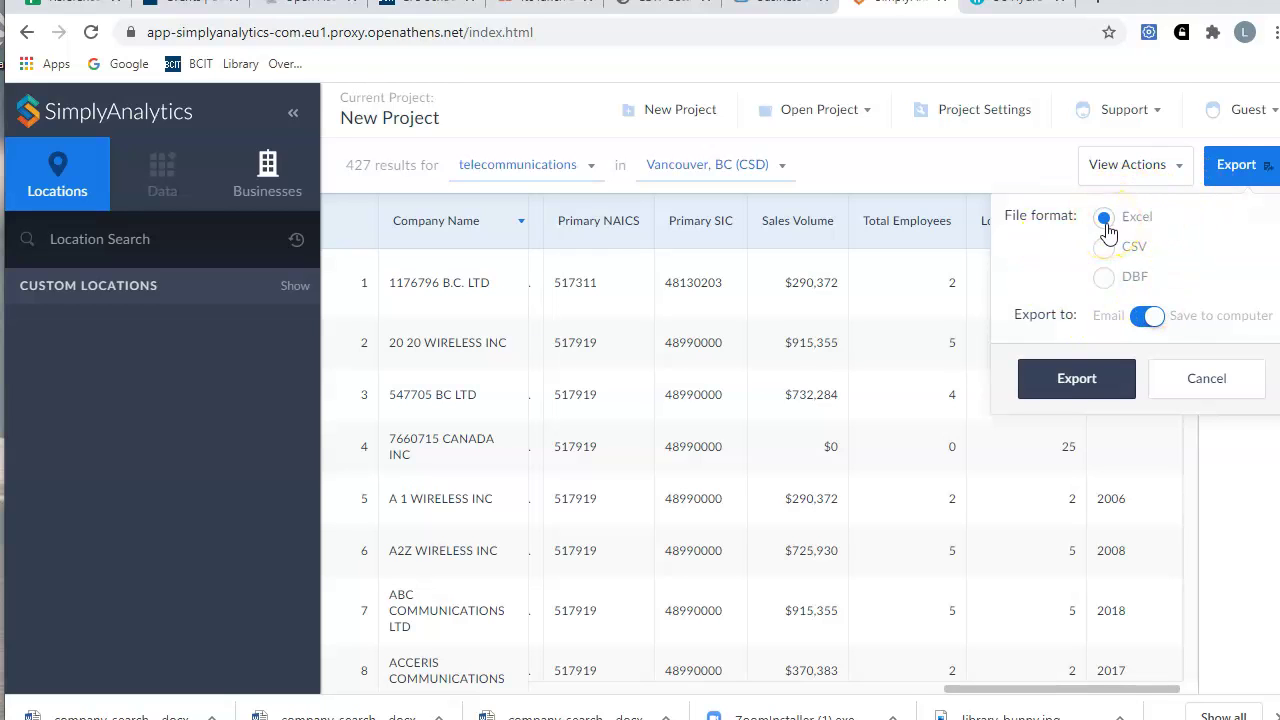
left_click(1068, 388)
- Return to the library guide and look through its Getting Help page for the librarian contact, live chat and tutorial videos
left_click(760, 12)
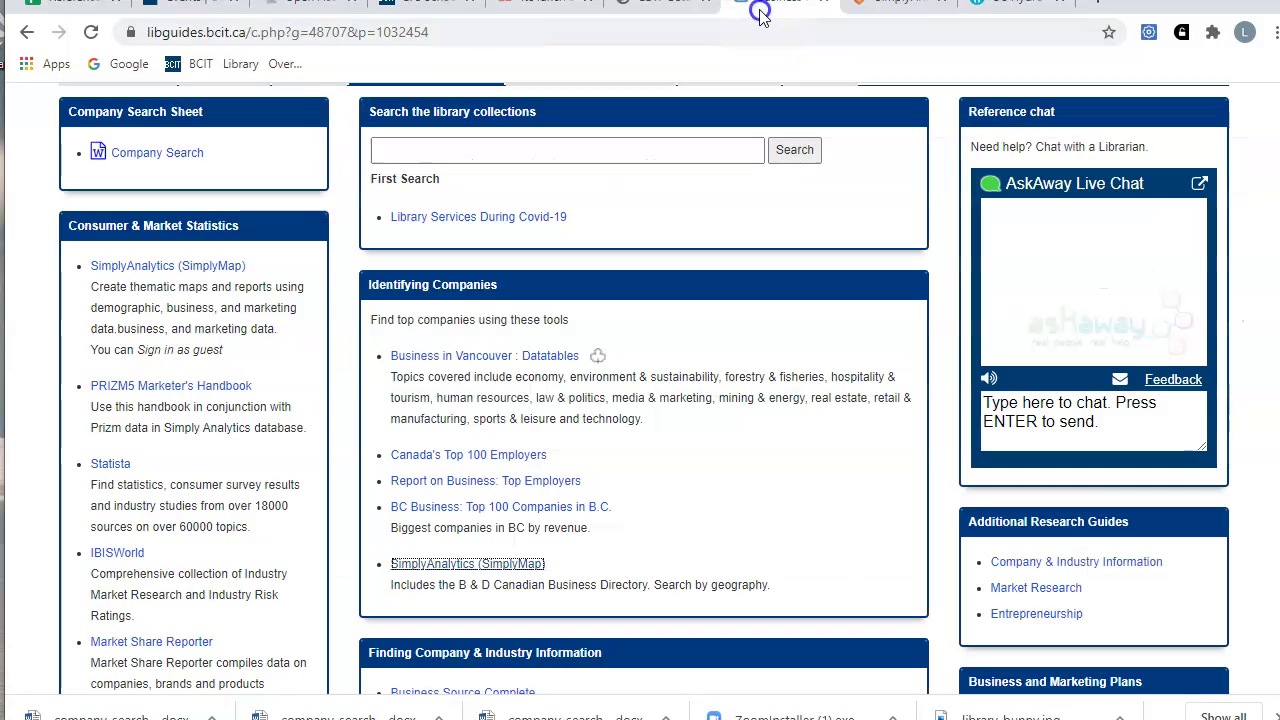
left_click(594, 145)
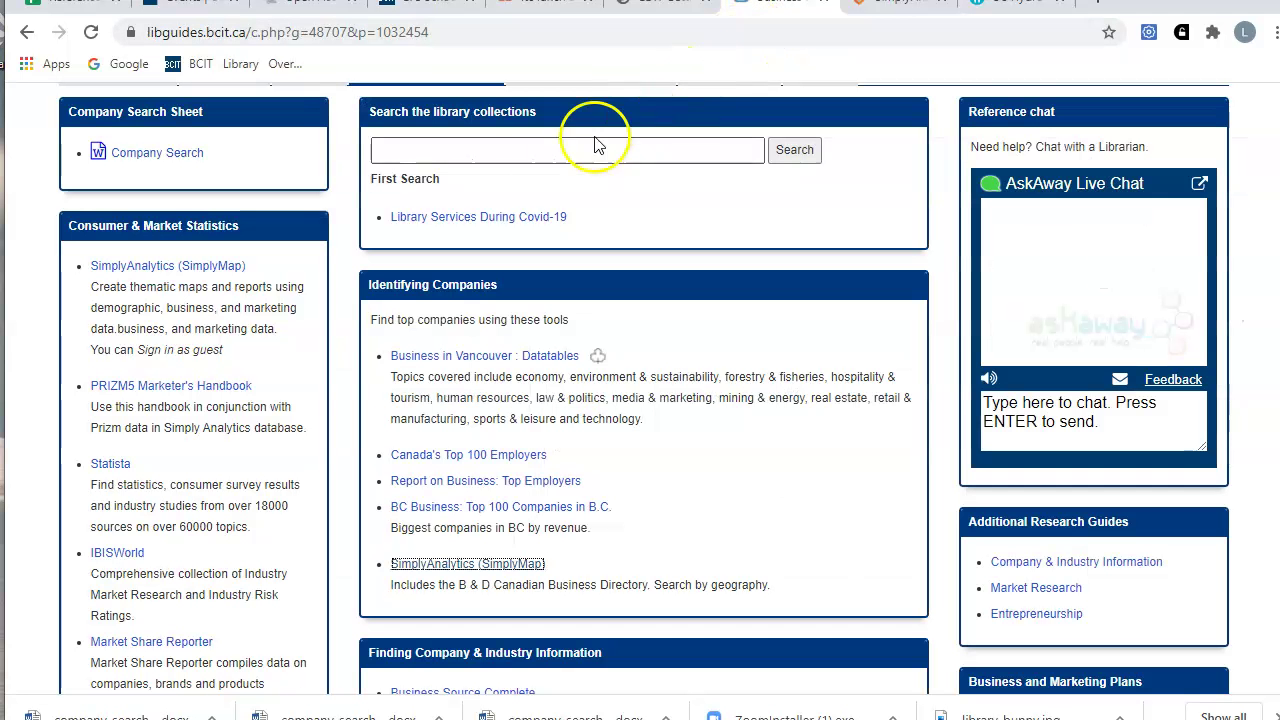
scroll(530, 222, "up", 1)
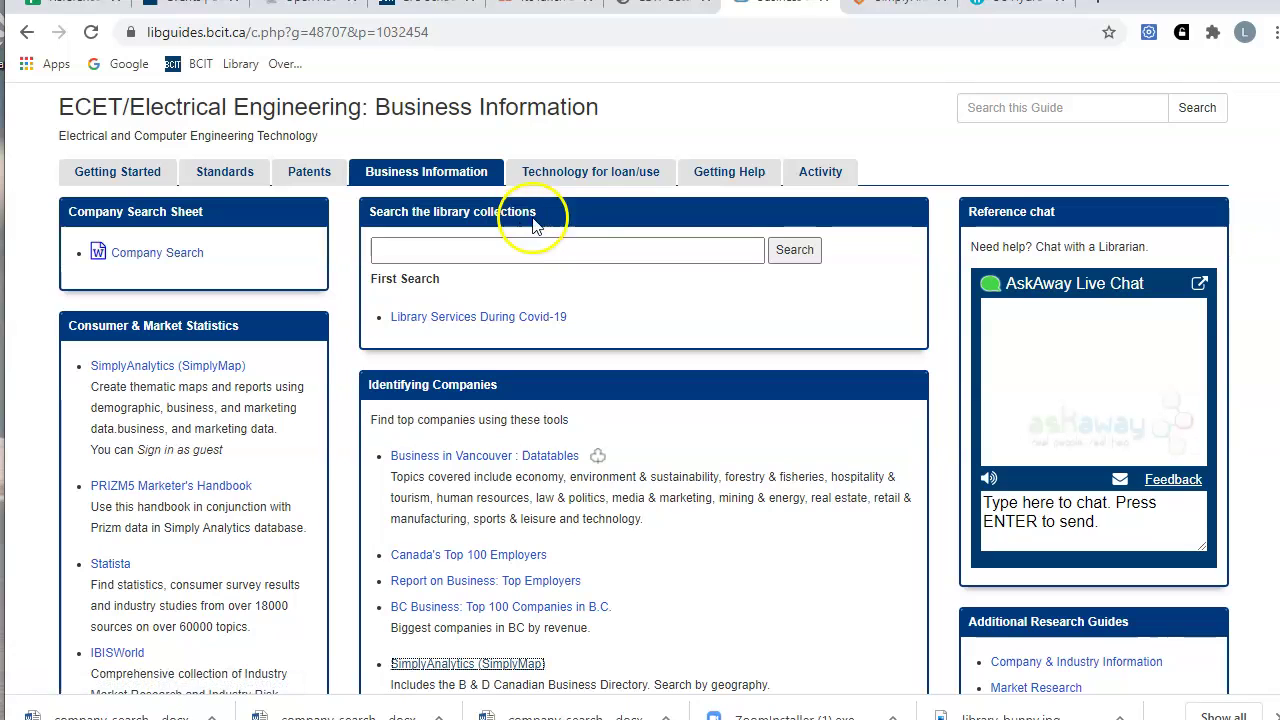
left_click(706, 172)
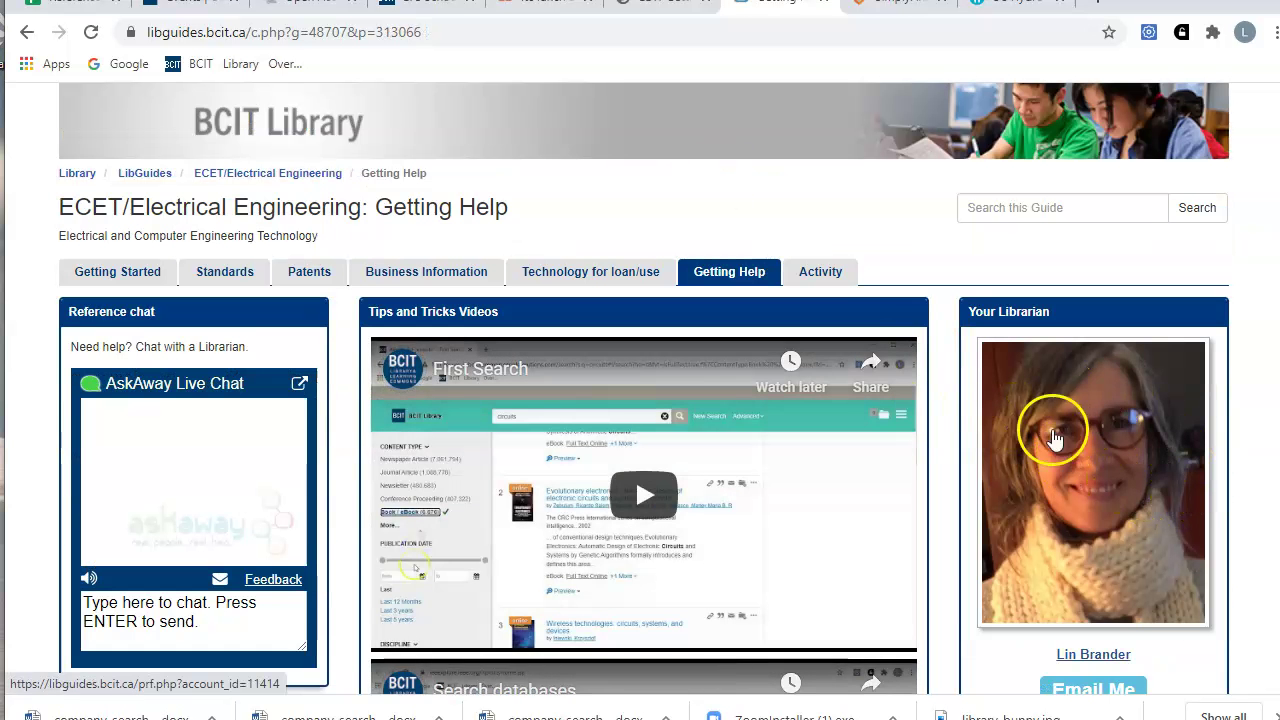
scroll(1140, 632, "down", 2)
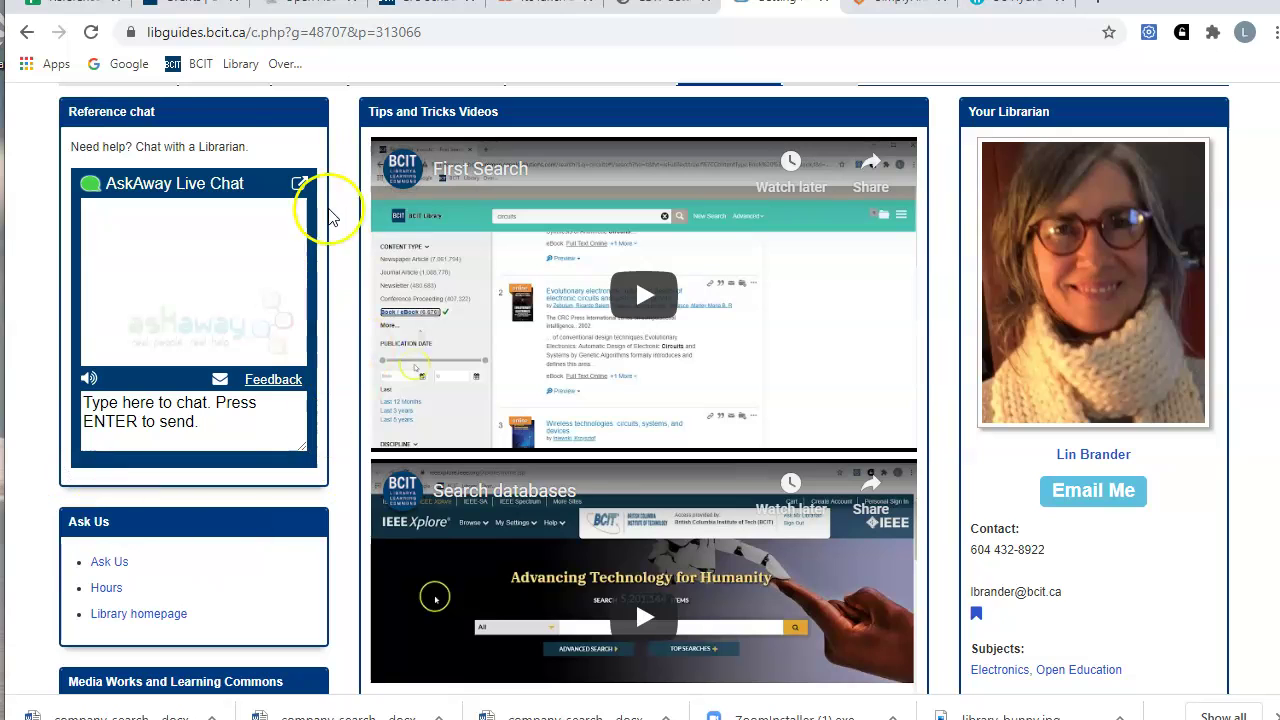
scroll(886, 406, "up", 1)
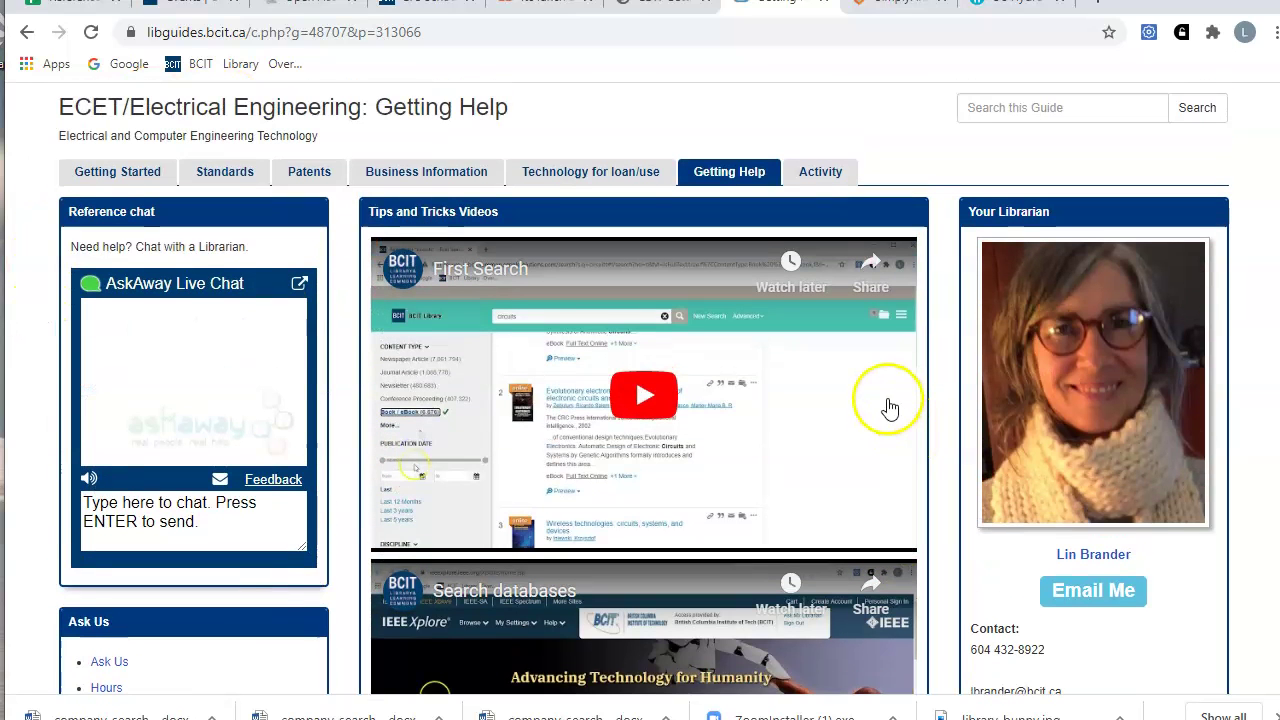
- Switch to the BC Hydro website and examine the quick links on its About us page
left_click(996, 13)
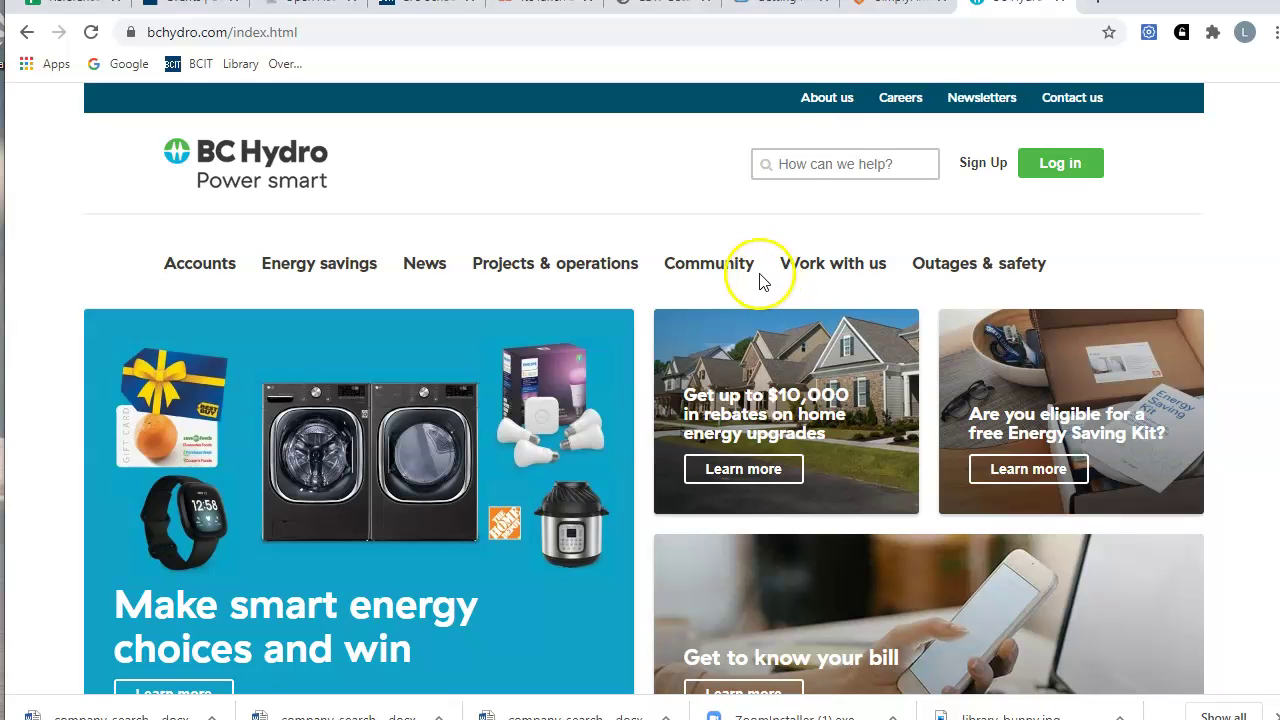
left_click(822, 100)
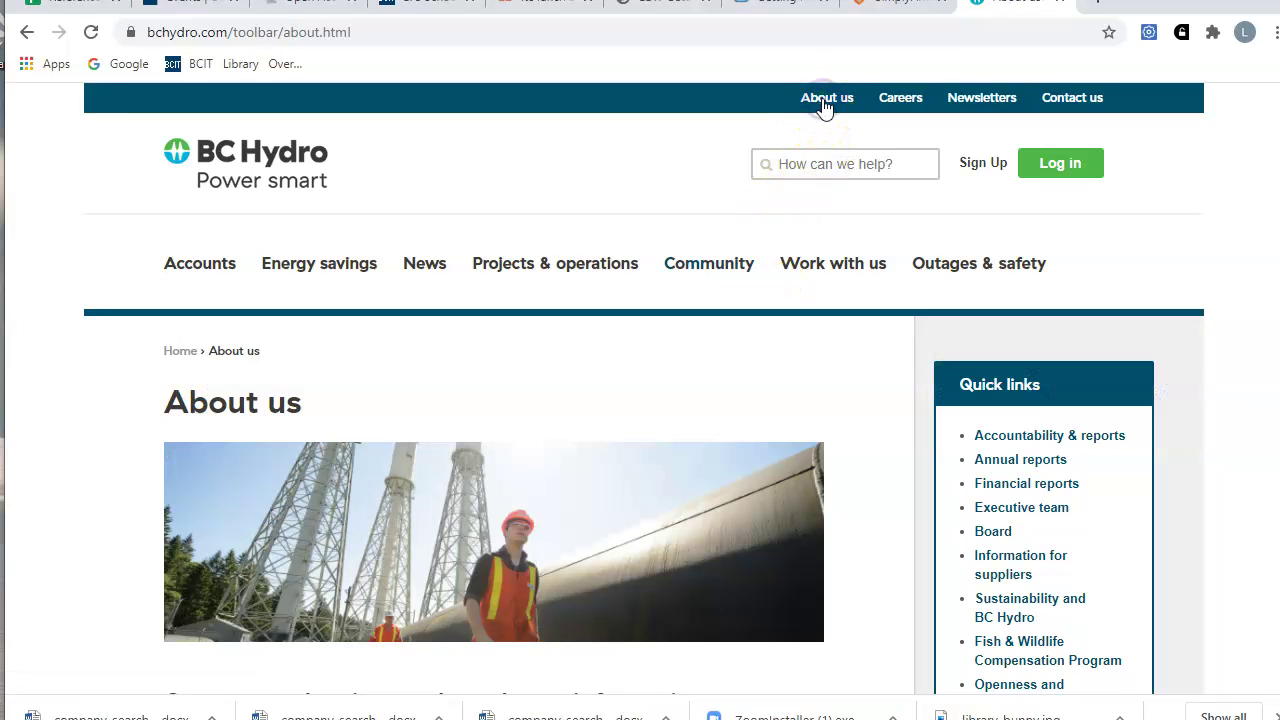
scroll(1205, 415, "down", 2)
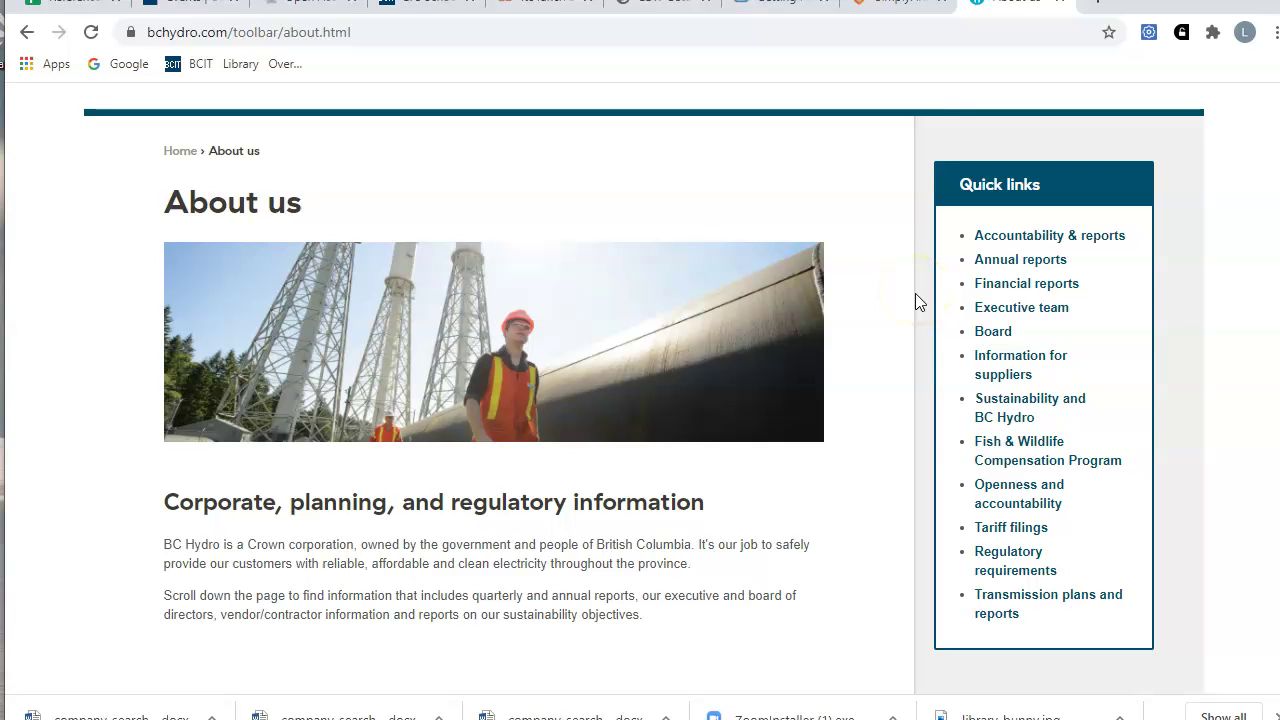
left_click(995, 574)
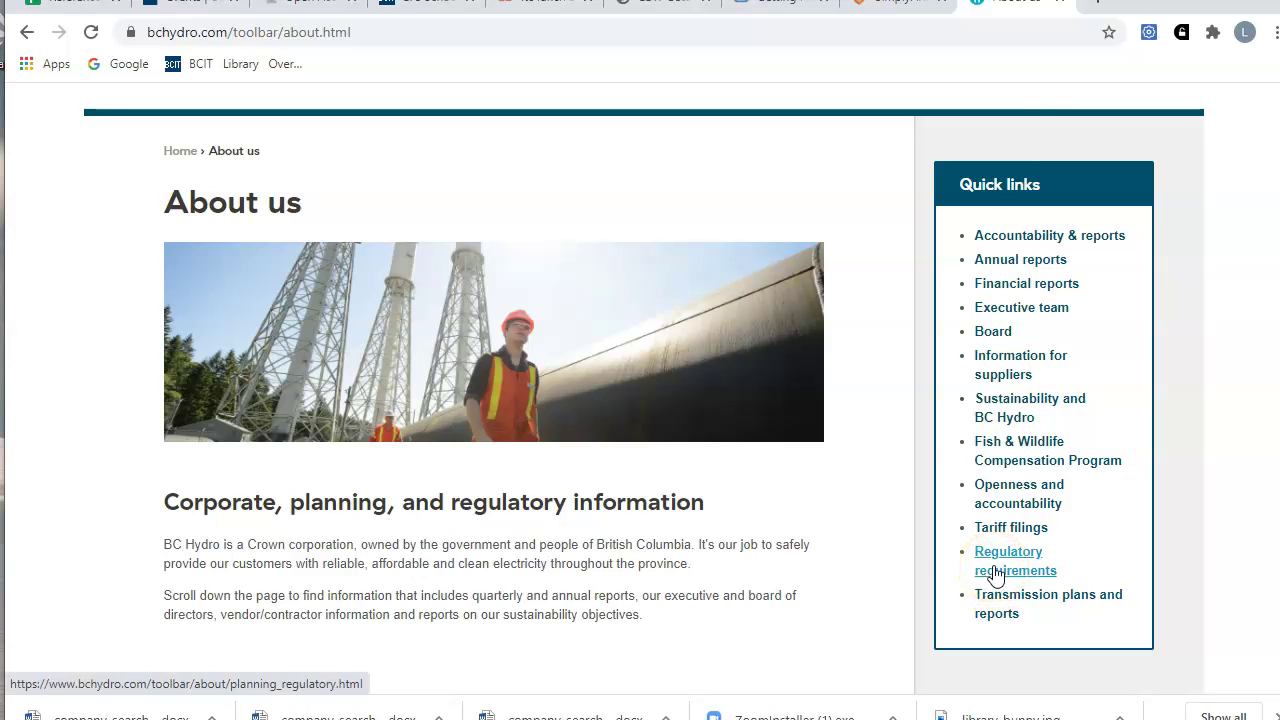